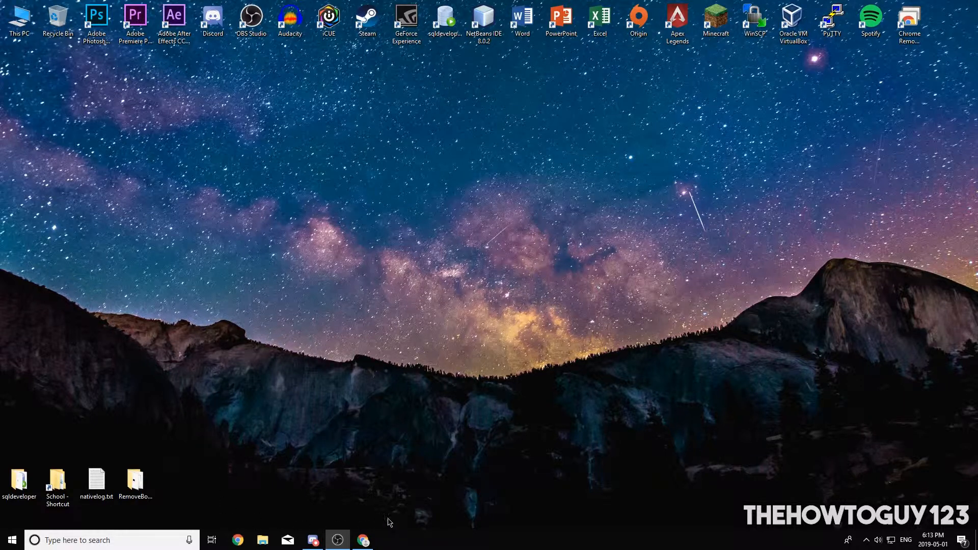
# Step: Open the VirtualBox 6.0 downloads page in the browser and examine the platform packages for Windows and OS X hosts
pyautogui.click(362, 540)
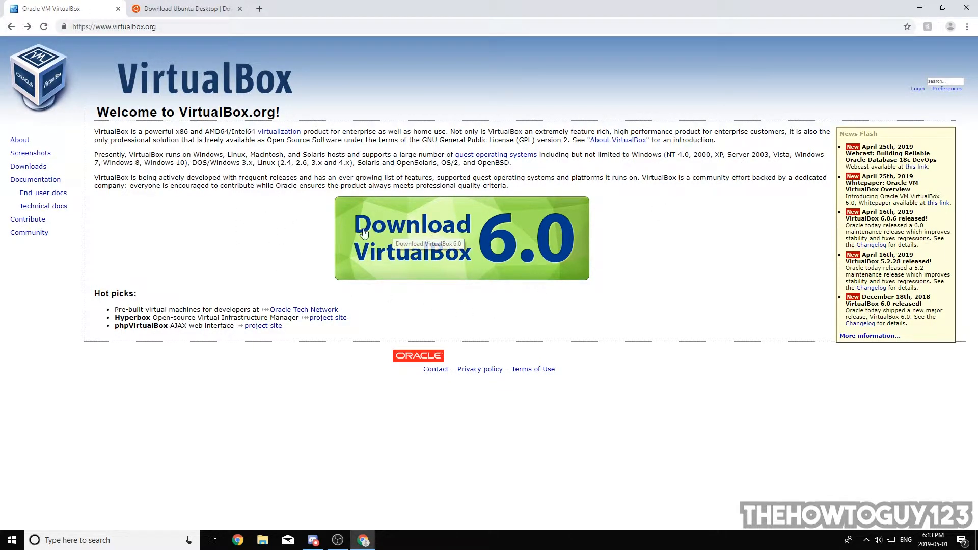
pyautogui.click(499, 244)
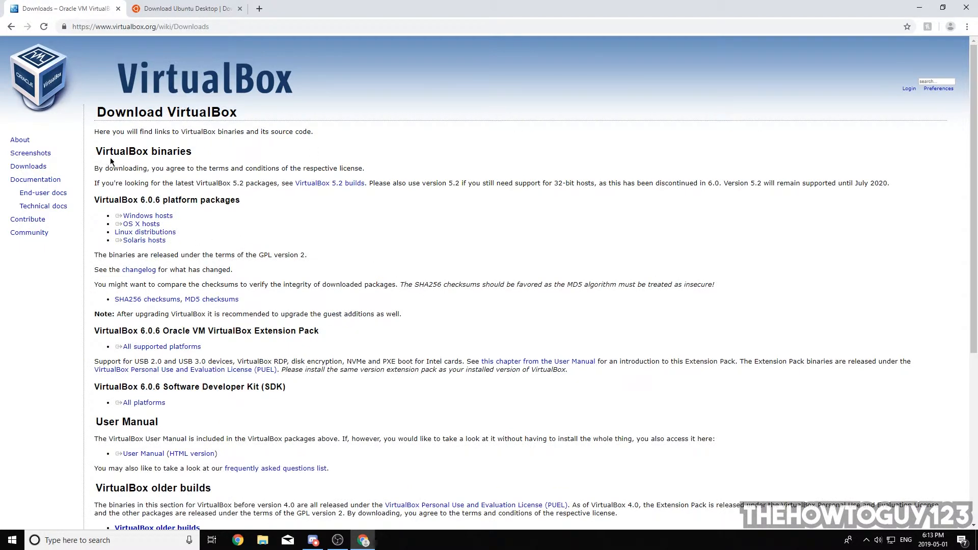
pyautogui.moveTo(95, 200); pyautogui.dragTo(174, 216)
pyautogui.click(195, 201)
pyautogui.click(173, 216)
pyautogui.moveTo(173, 216)
pyautogui.mouseDown()
pyautogui.moveTo(117, 218)
pyautogui.moveTo(171, 218)
pyautogui.mouseUp()
pyautogui.click(106, 214)
pyautogui.click(94, 221)
pyautogui.moveTo(106, 223); pyautogui.dragTo(165, 225)
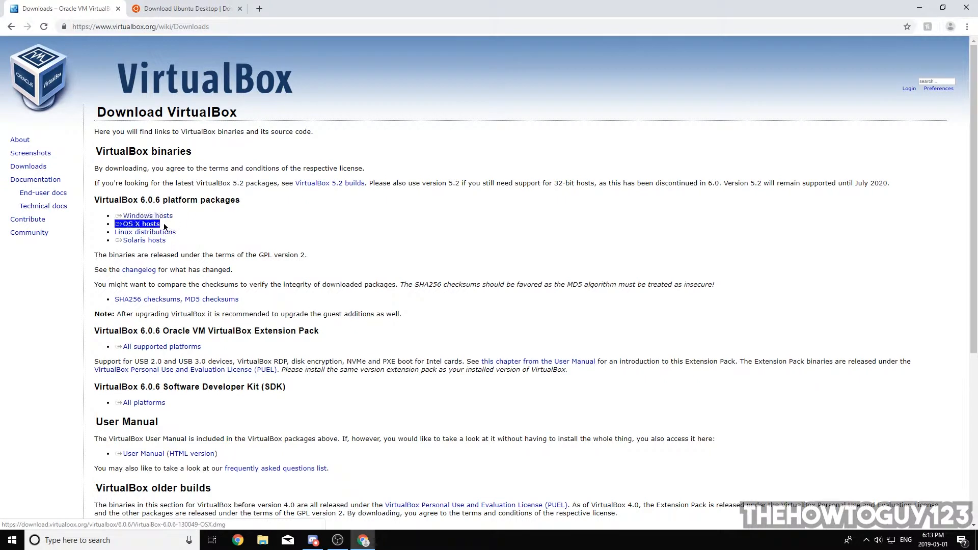
pyautogui.click(169, 226)
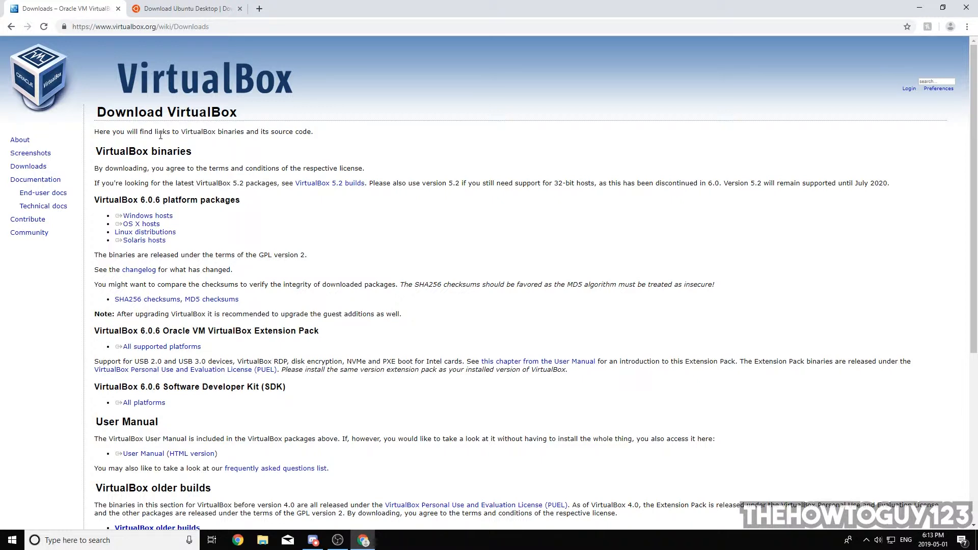
# Step: Compare the desktop releases on the Ubuntu download page and download Ubuntu 18.04.2 LTS
pyautogui.click(160, 6)
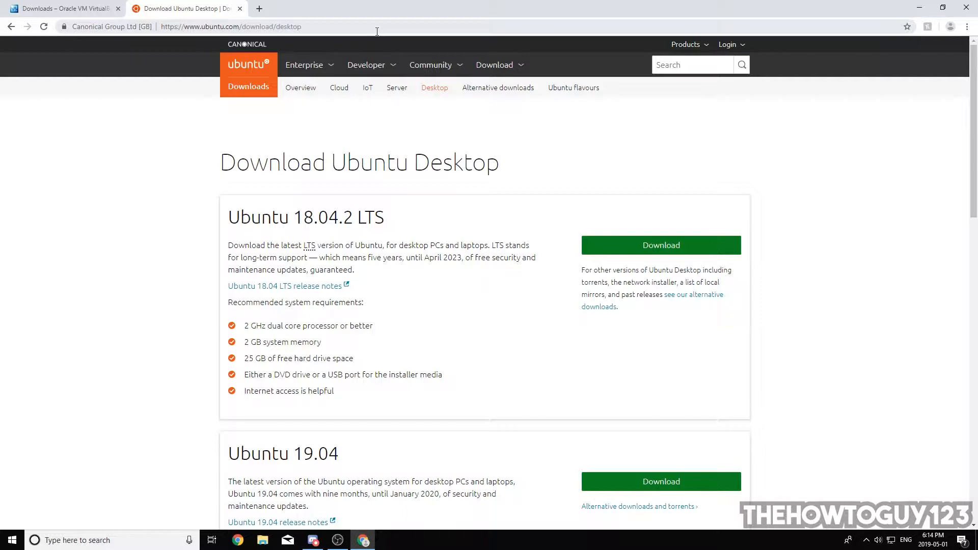
pyautogui.scroll(-4, 166, 115)
pyautogui.scroll(4, 166, 110)
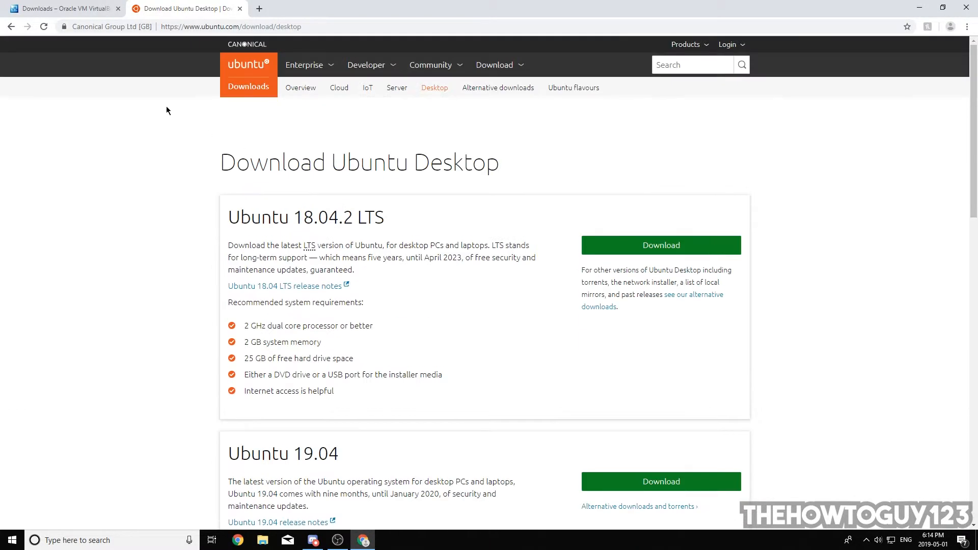
pyautogui.scroll(-2, 221, 155)
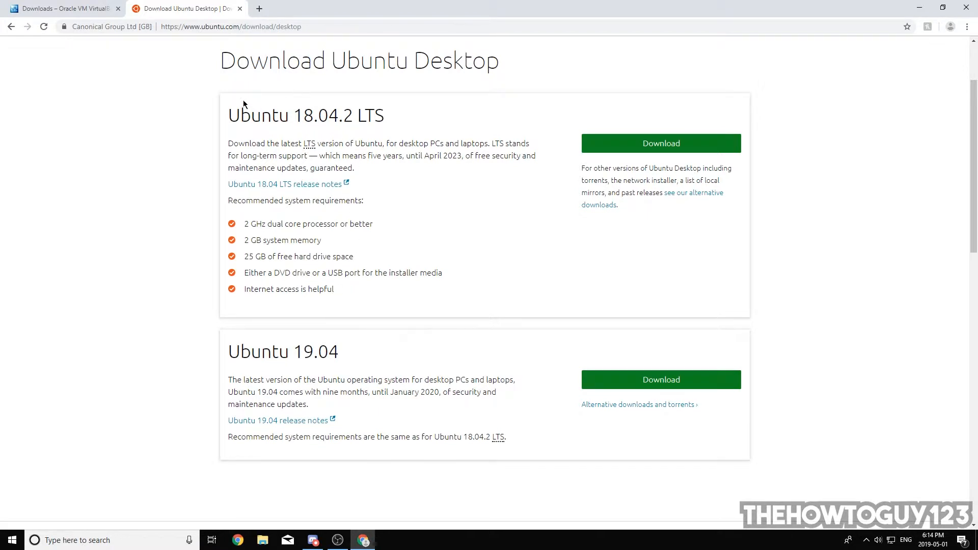
pyautogui.moveTo(389, 118); pyautogui.dragTo(354, 113)
pyautogui.click(354, 113)
pyautogui.moveTo(423, 156); pyautogui.dragTo(462, 156)
pyautogui.click(470, 164)
pyautogui.moveTo(252, 353); pyautogui.dragTo(277, 352)
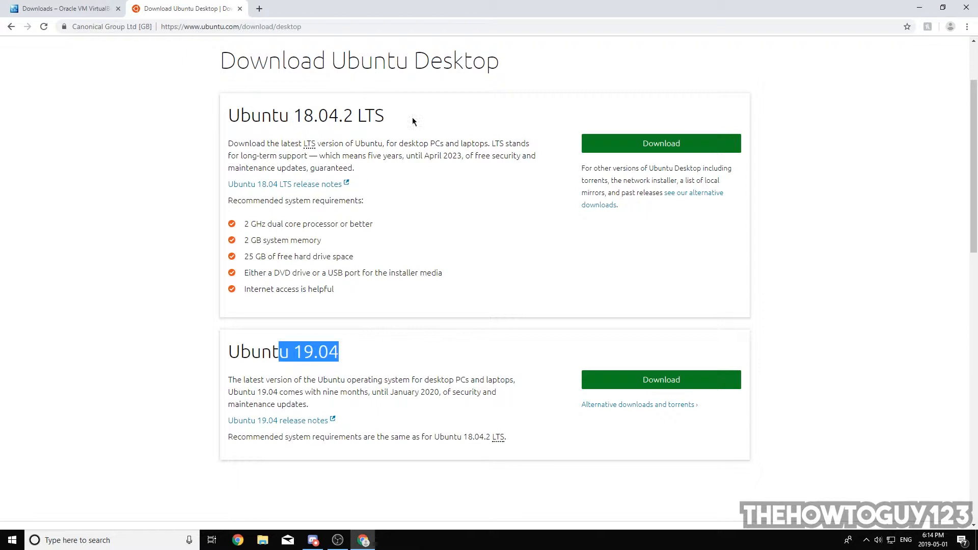
pyautogui.click(444, 163)
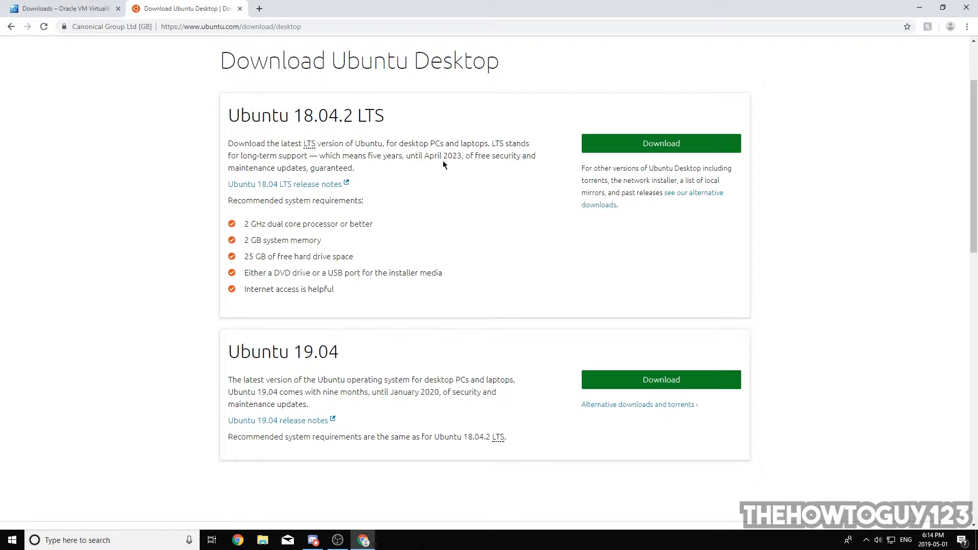
pyautogui.click(634, 149)
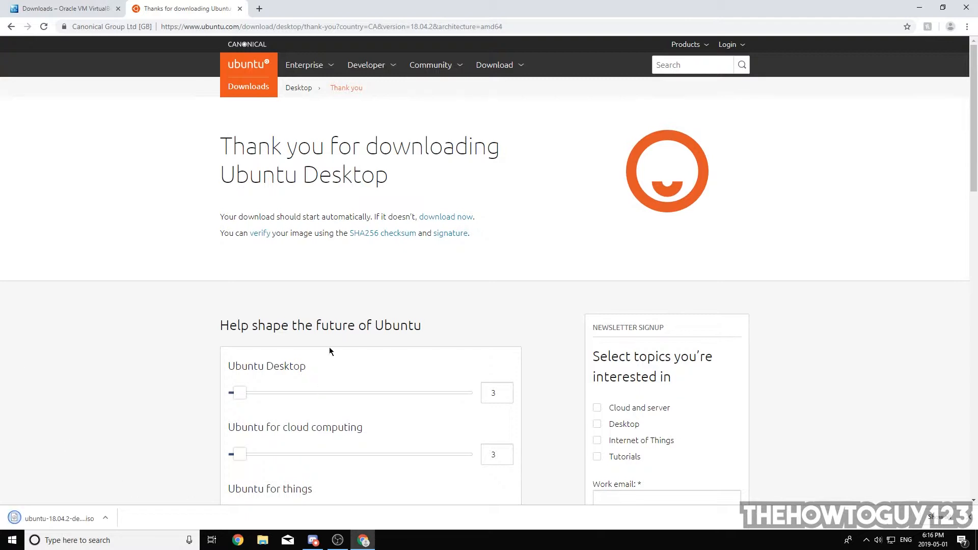
# Step: Switch to Oracle VM VirtualBox, start a new virtual machine and name it Tutorial
pyautogui.click(919, 7)
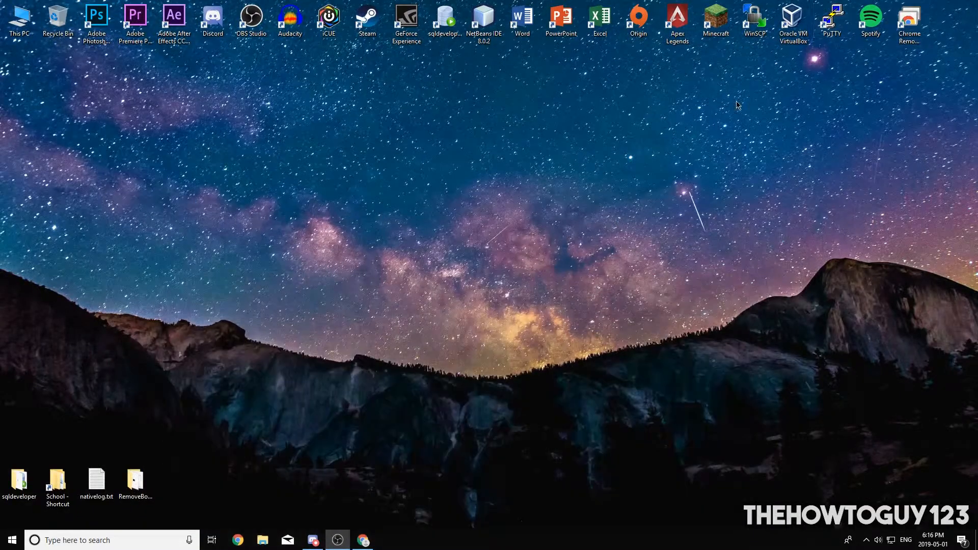
pyautogui.click(792, 15)
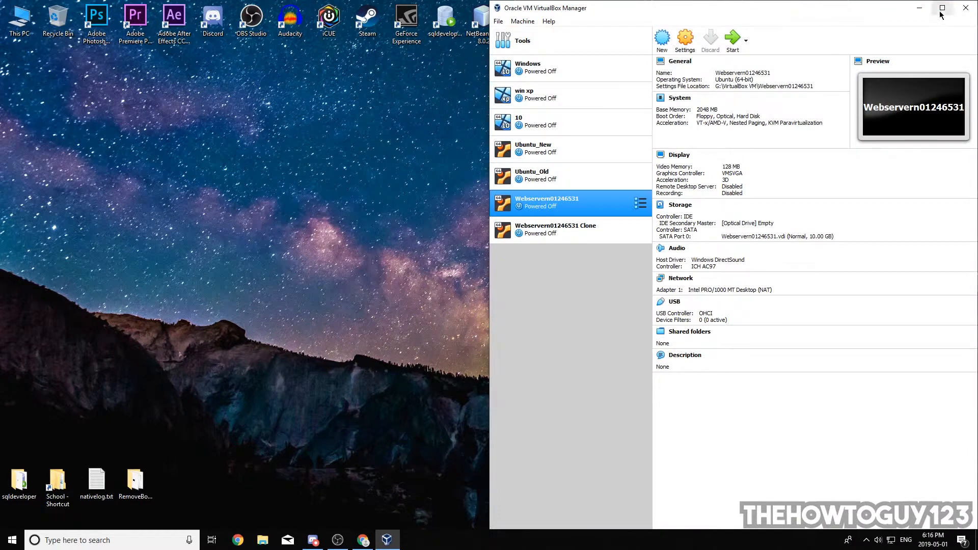
pyautogui.click(941, 6)
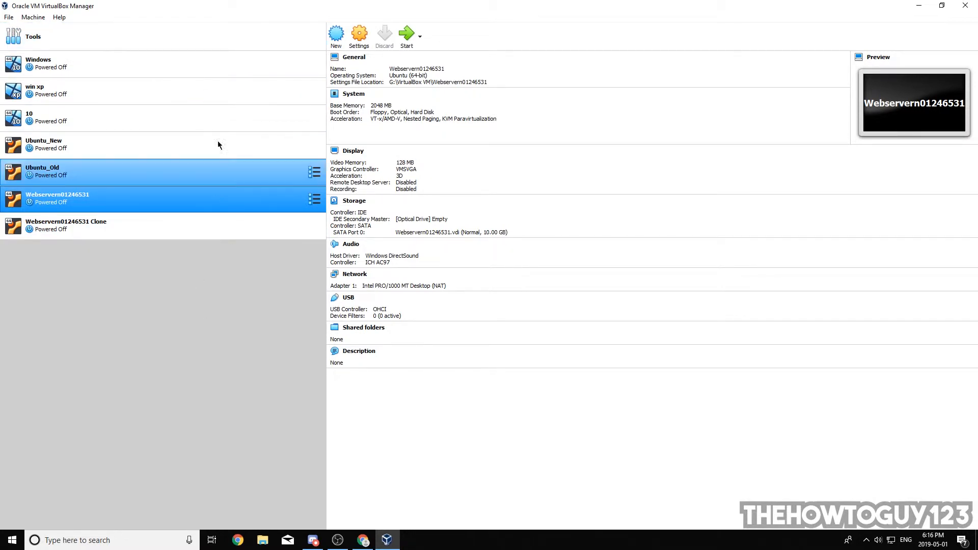
pyautogui.click(336, 36)
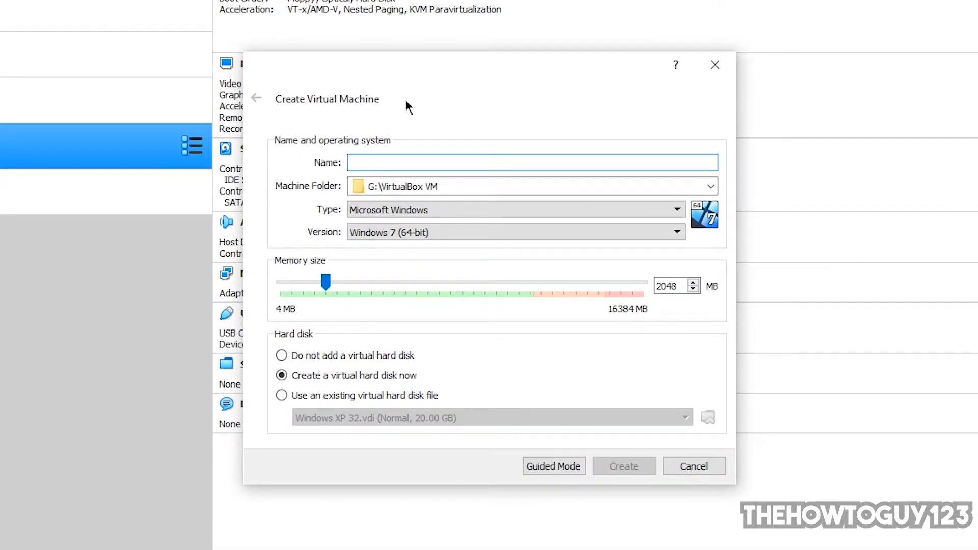
pyautogui.write('Tutorial')
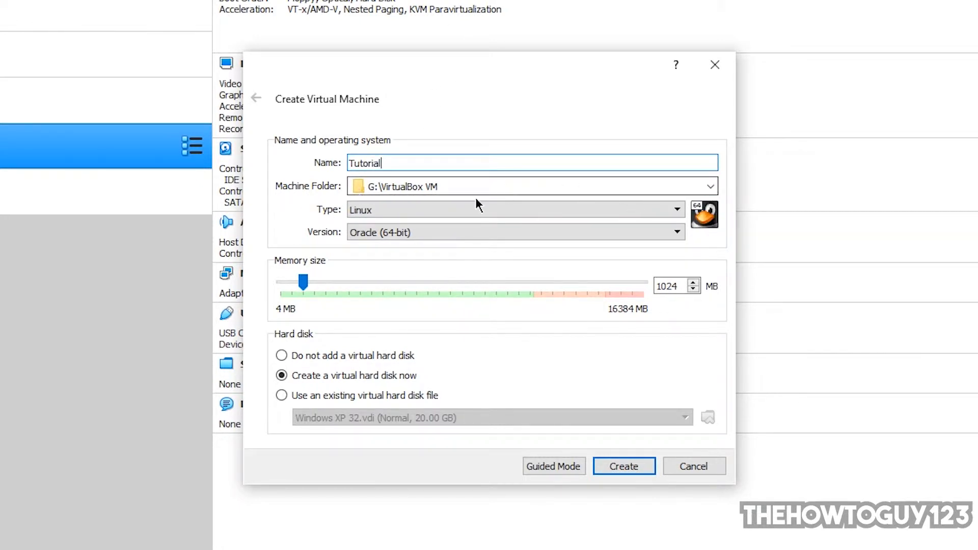
# Step: Check the machine folder and set the new virtual machine's type to Linux and version to Ubuntu (64-bit)
pyautogui.moveTo(517, 186); pyautogui.dragTo(344, 186)
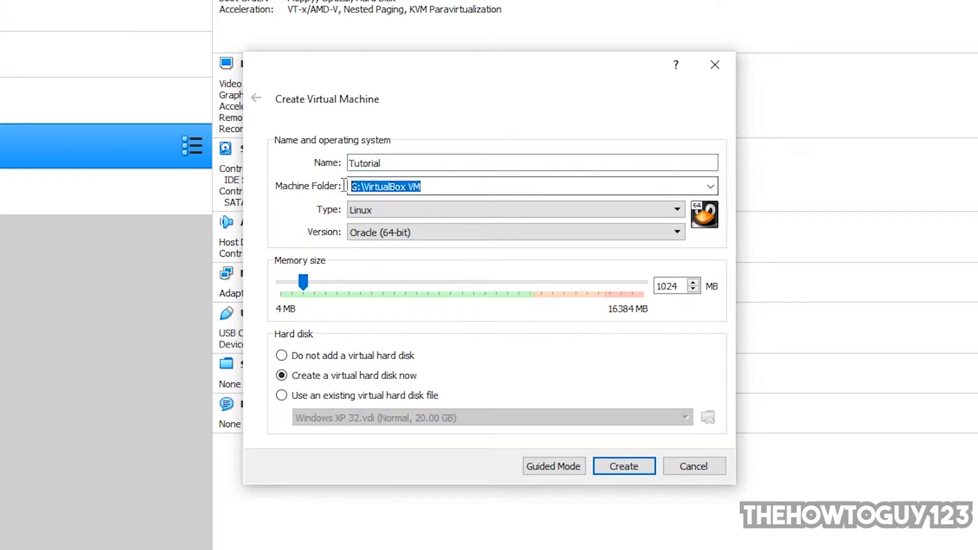
pyautogui.click(395, 186)
pyautogui.moveTo(423, 187); pyautogui.dragTo(272, 177)
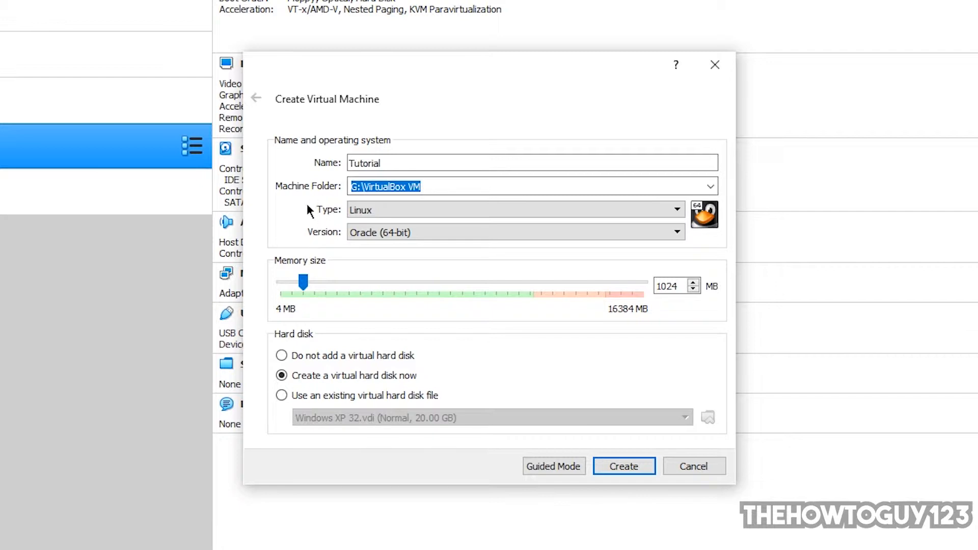
pyautogui.click(365, 213)
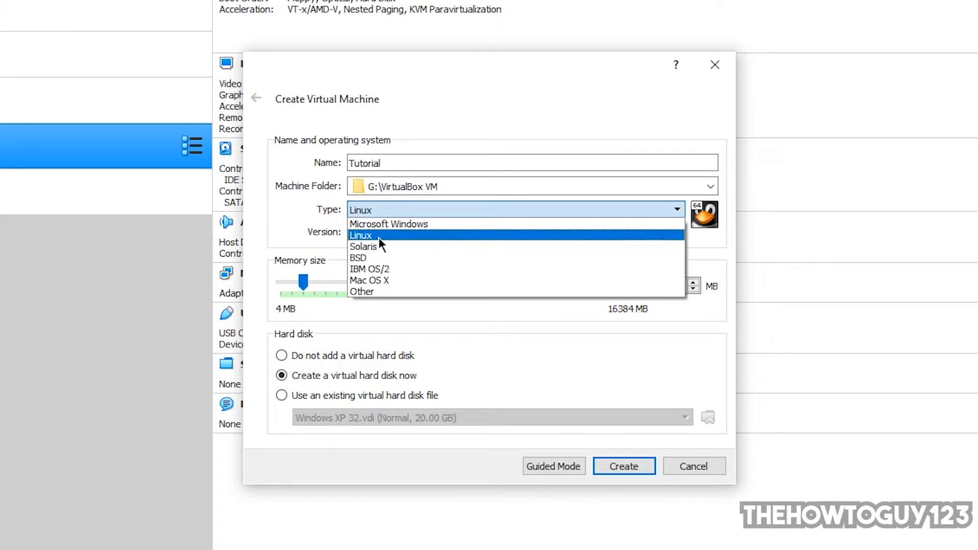
pyautogui.click(378, 236)
pyautogui.click(371, 233)
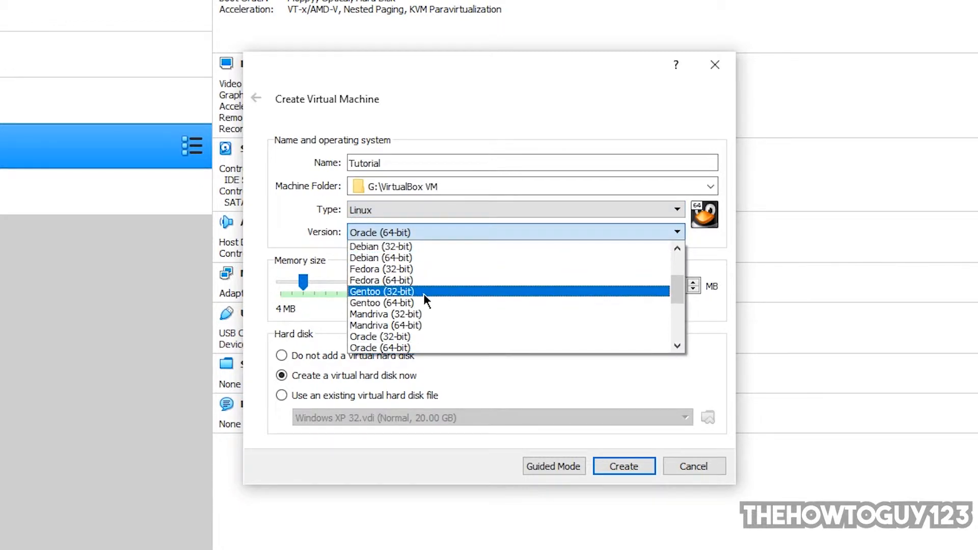
pyautogui.scroll(-3, 421, 293)
pyautogui.click(418, 336)
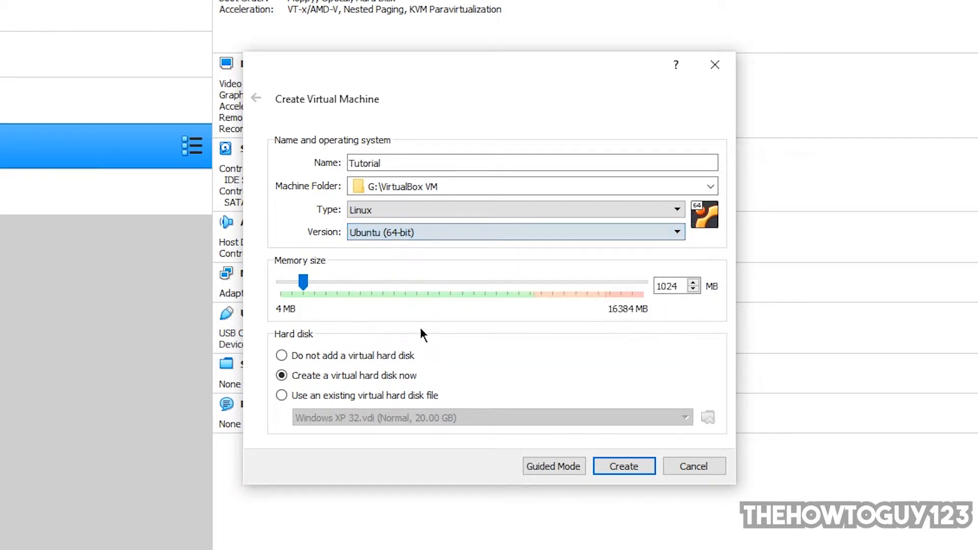
pyautogui.click(350, 233)
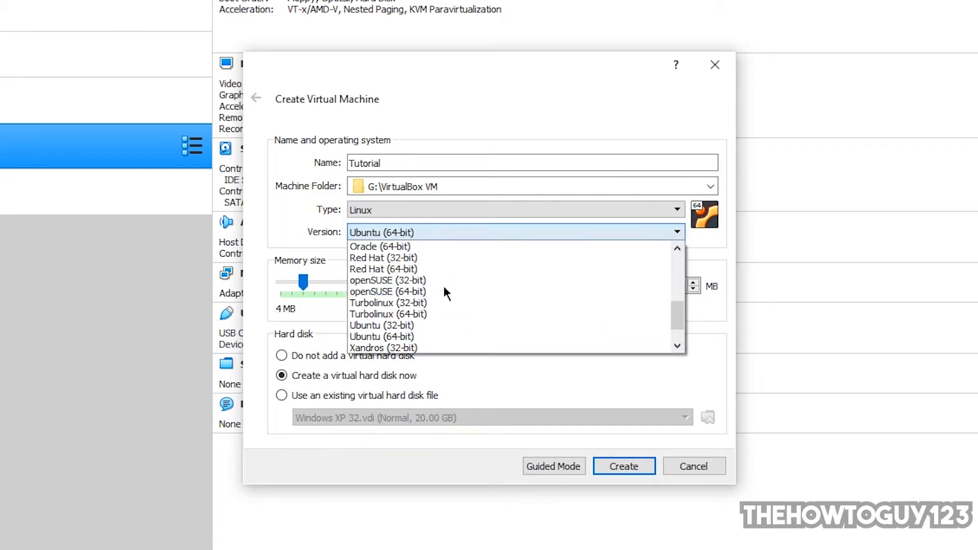
pyautogui.click(407, 230)
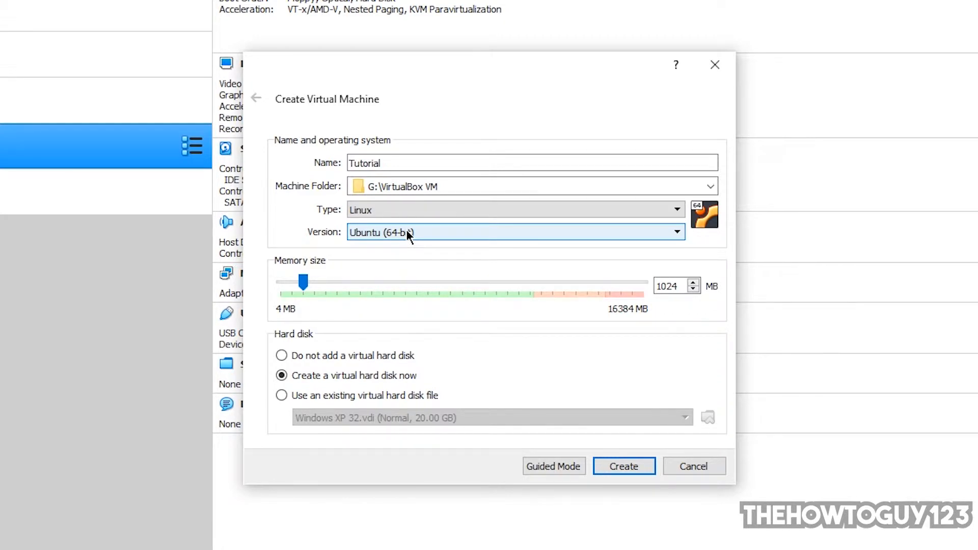
pyautogui.moveTo(322, 74); pyautogui.dragTo(356, 40)
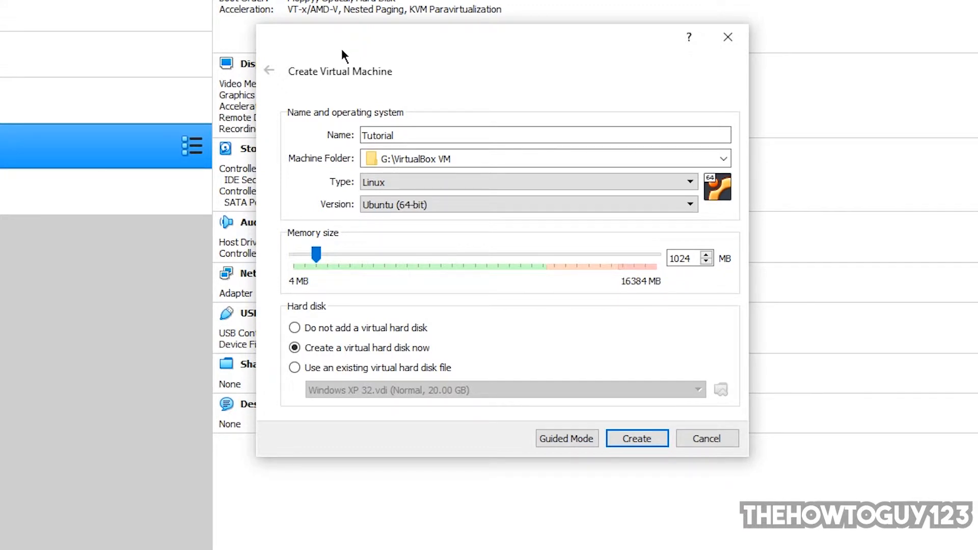
pyautogui.click(394, 204)
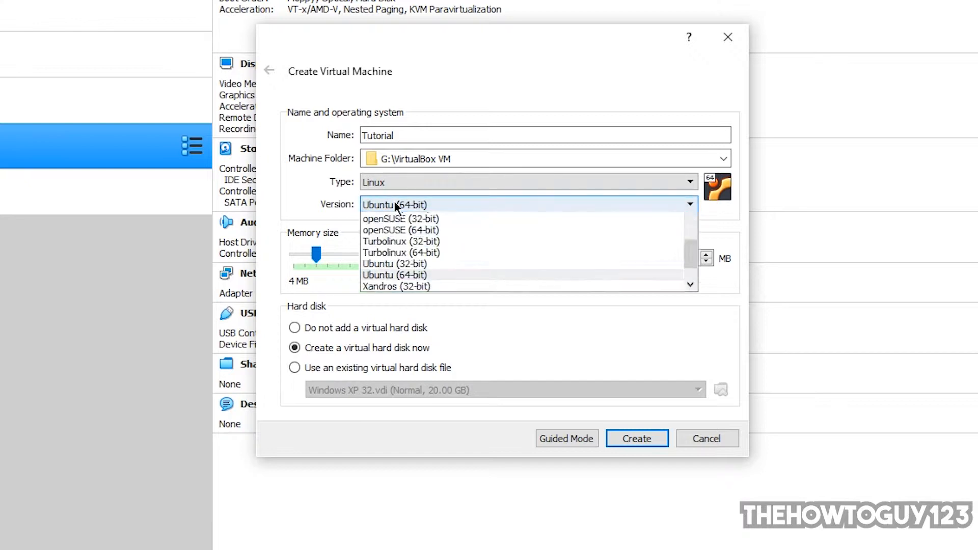
pyautogui.click(402, 204)
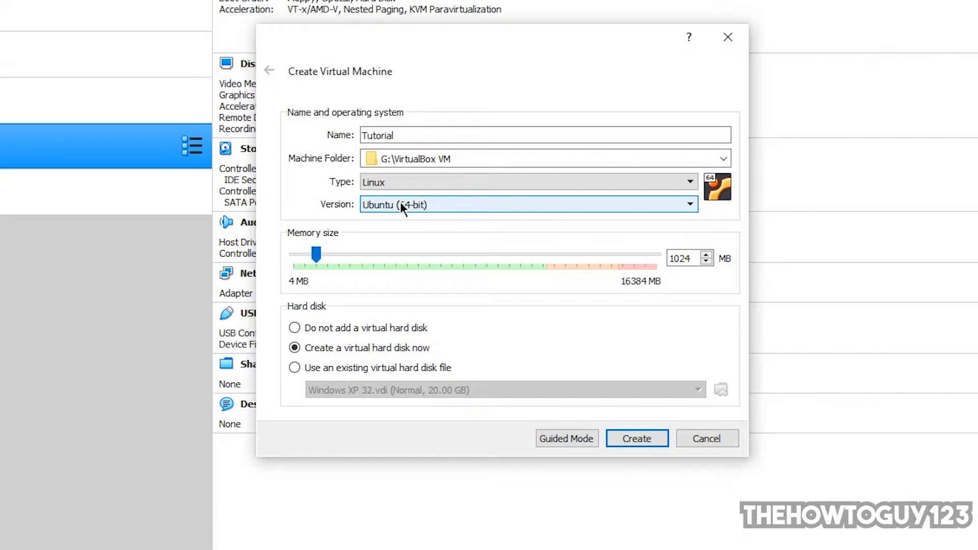
pyautogui.click(401, 203)
pyautogui.click(401, 203)
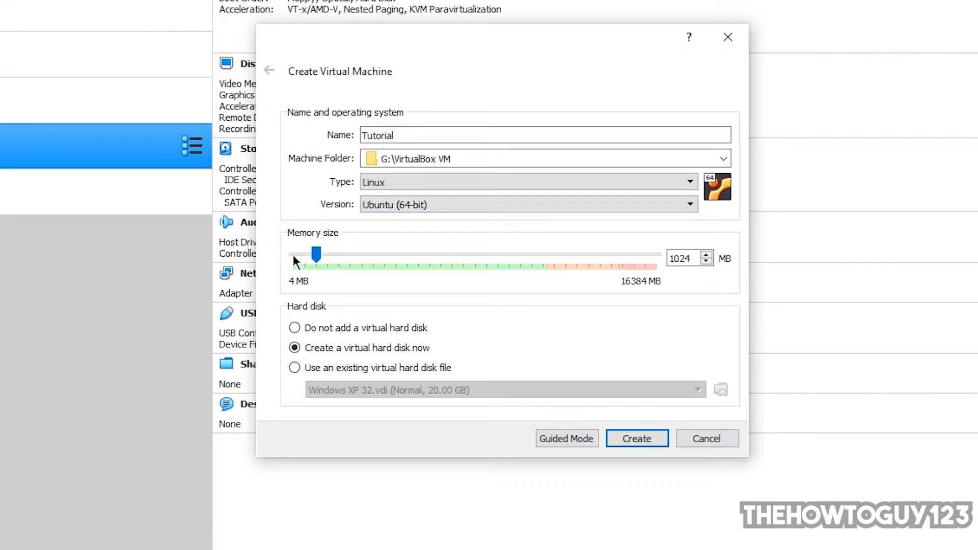
# Step: Raise the new virtual machine's memory size to 2858 MB
pyautogui.moveTo(316, 254); pyautogui.dragTo(315, 254)
pyautogui.moveTo(316, 253); pyautogui.dragTo(356, 270)
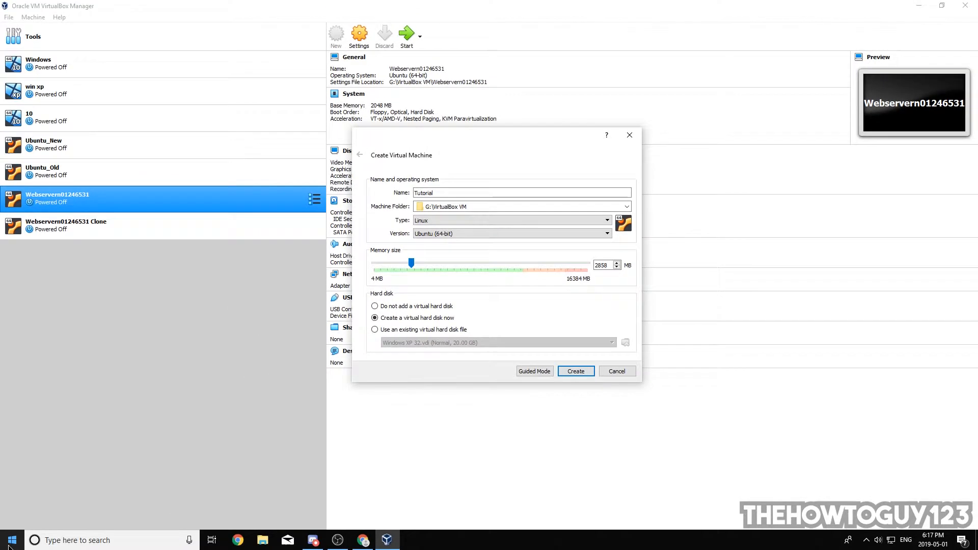
# Step: Open the system information in Windows Settings to look up the computer's installed memory
pyautogui.click(13, 537)
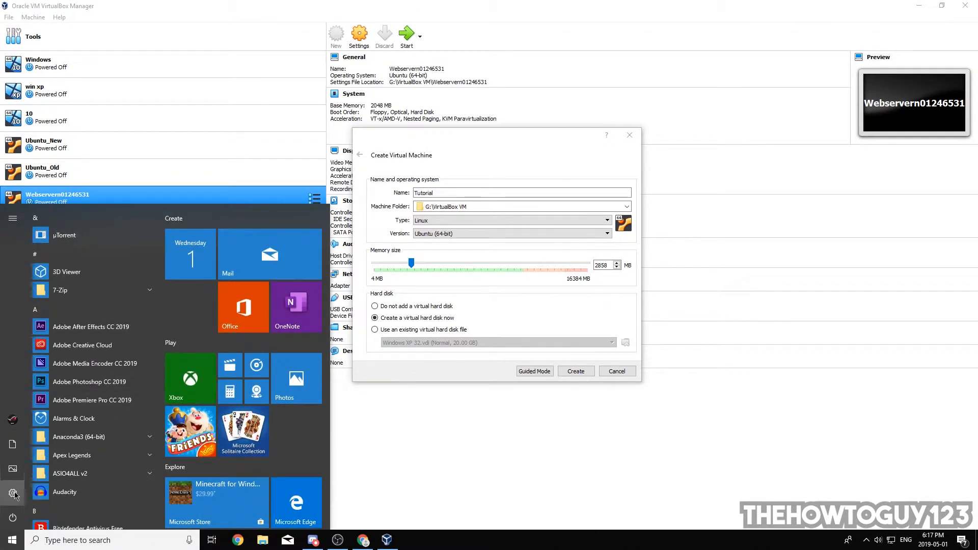
pyautogui.click(13, 494)
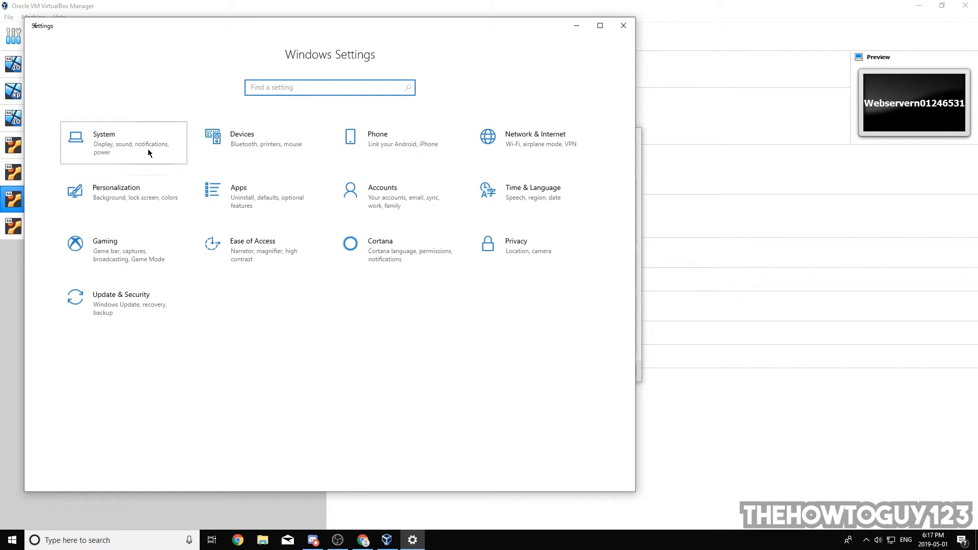
pyautogui.click(148, 151)
pyautogui.click(71, 424)
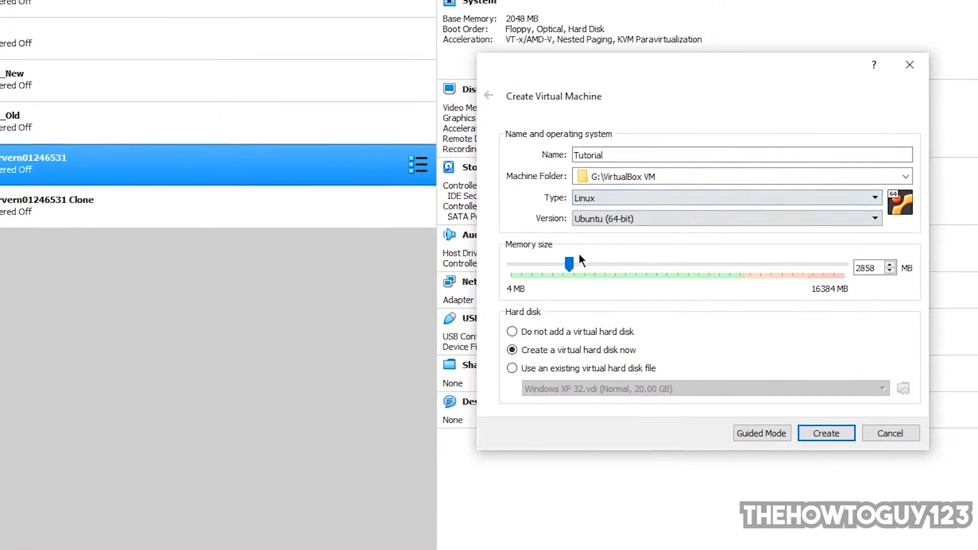
# Step: Set the virtual machine's memory size to 2048 MB and proceed to creating its virtual hard disk
pyautogui.moveTo(386, 261); pyautogui.dragTo(417, 254)
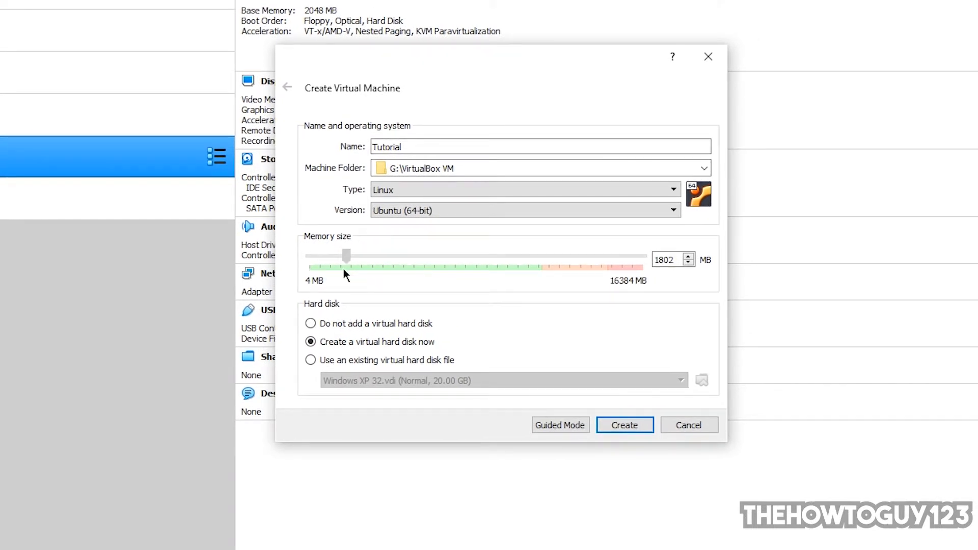
pyautogui.moveTo(343, 269); pyautogui.dragTo(353, 269)
pyautogui.write('048')
pyautogui.click(624, 426)
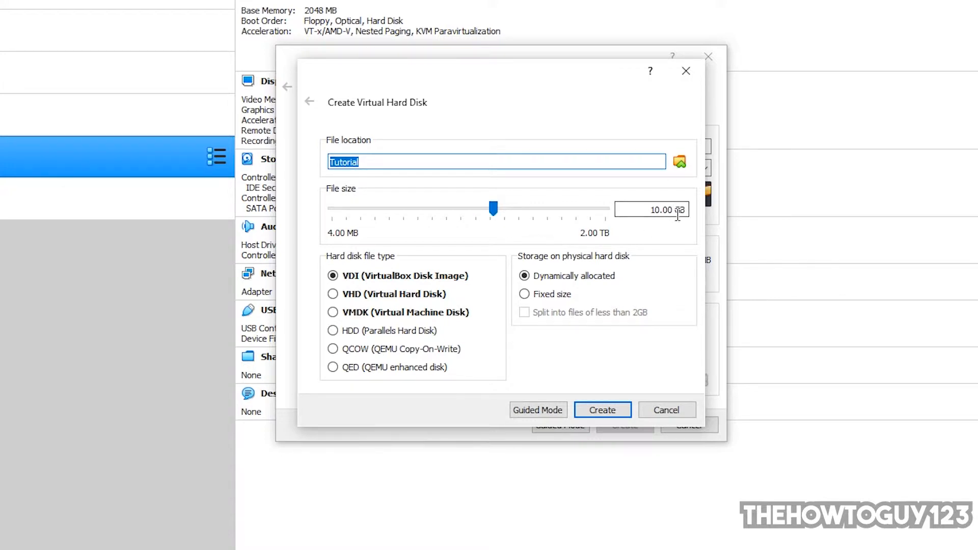
# Step: Set the virtual hard disk's file size to 18.42 GB and create the disk
pyautogui.moveTo(677, 214); pyautogui.dragTo(611, 206)
pyautogui.click(666, 290)
pyautogui.moveTo(493, 208); pyautogui.dragTo(506, 209)
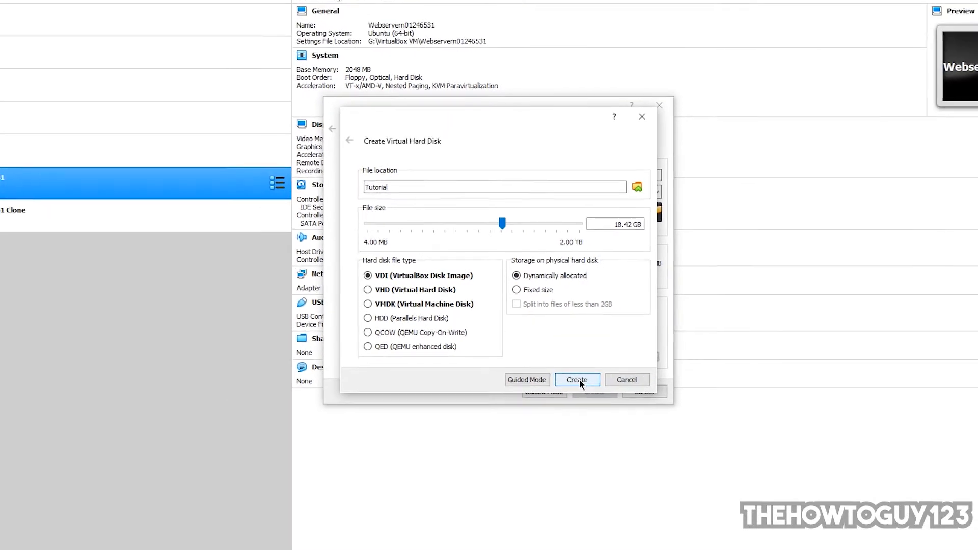
pyautogui.click(579, 380)
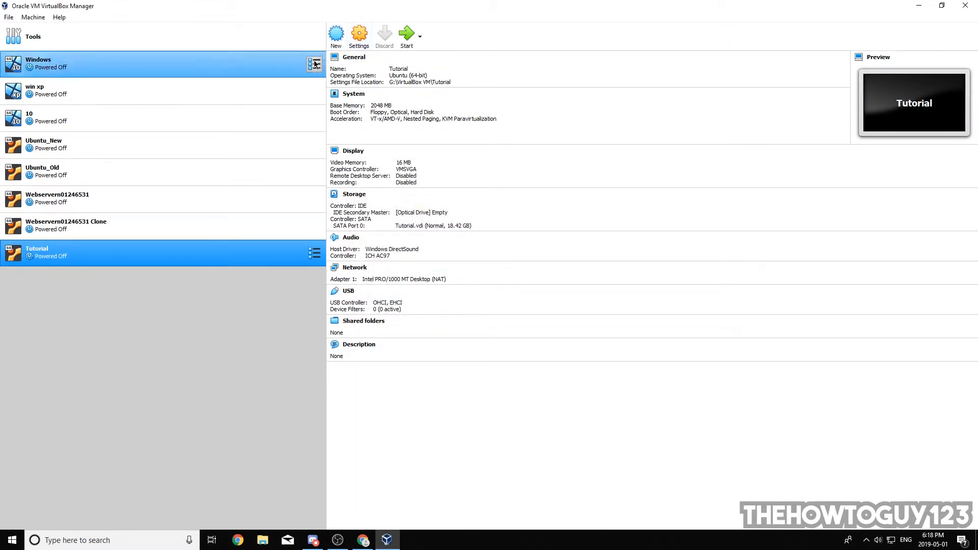
# Step: Set the Tutorial virtual machine's processor count to 4 in its system settings
pyautogui.click(359, 37)
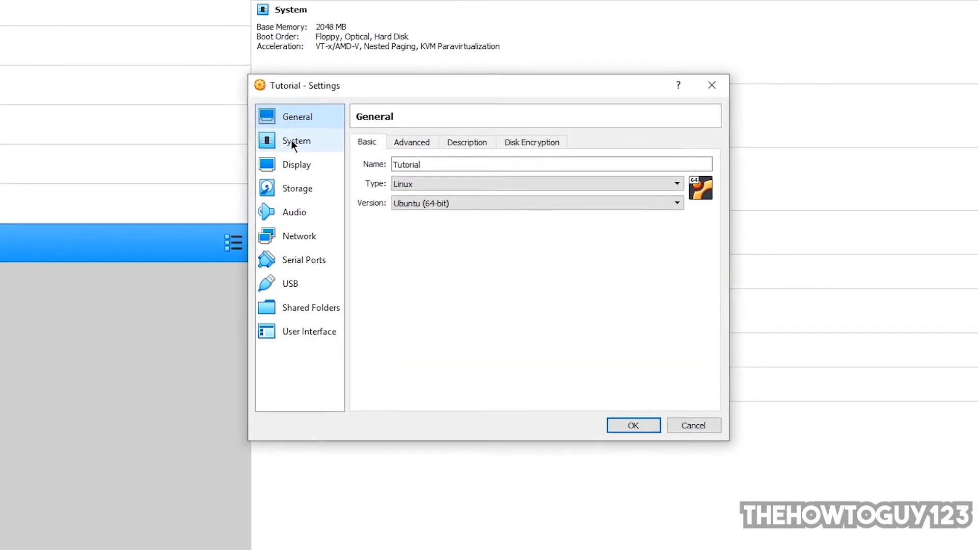
pyautogui.click(292, 143)
pyautogui.click(452, 135)
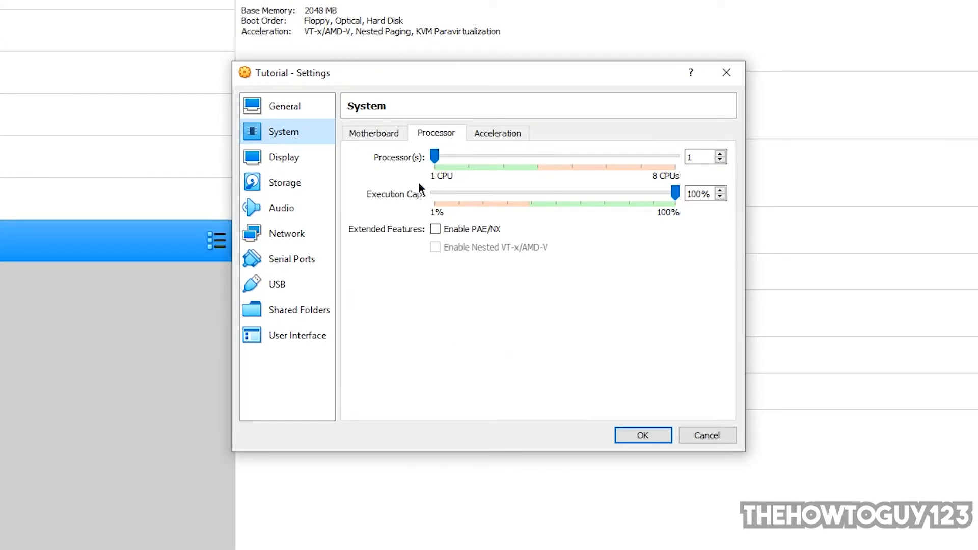
pyautogui.click(439, 158)
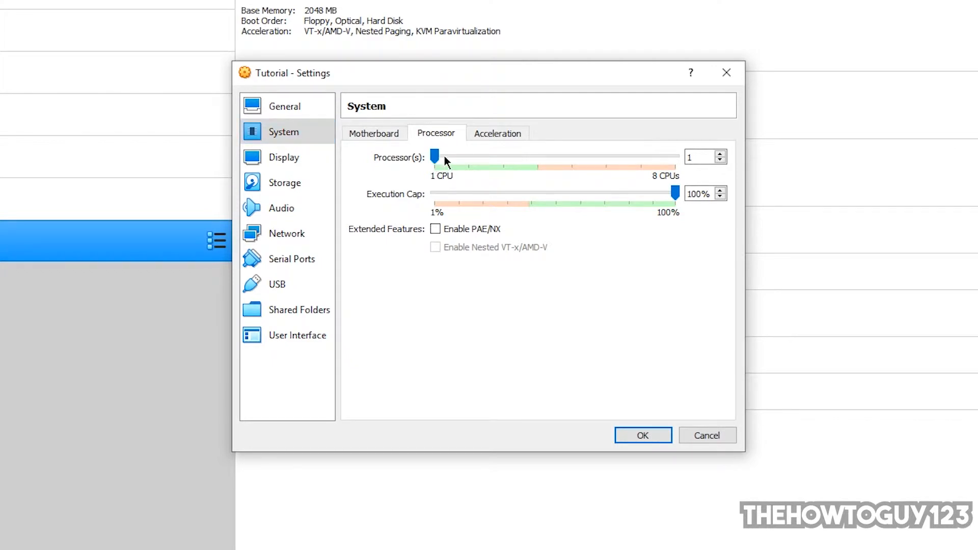
pyautogui.moveTo(434, 156); pyautogui.dragTo(550, 161)
pyautogui.doubleClick(697, 158)
pyautogui.moveTo(538, 159); pyautogui.dragTo(481, 170)
pyautogui.moveTo(544, 153); pyautogui.dragTo(545, 152)
pyautogui.moveTo(389, 77); pyautogui.dragTo(400, 114)
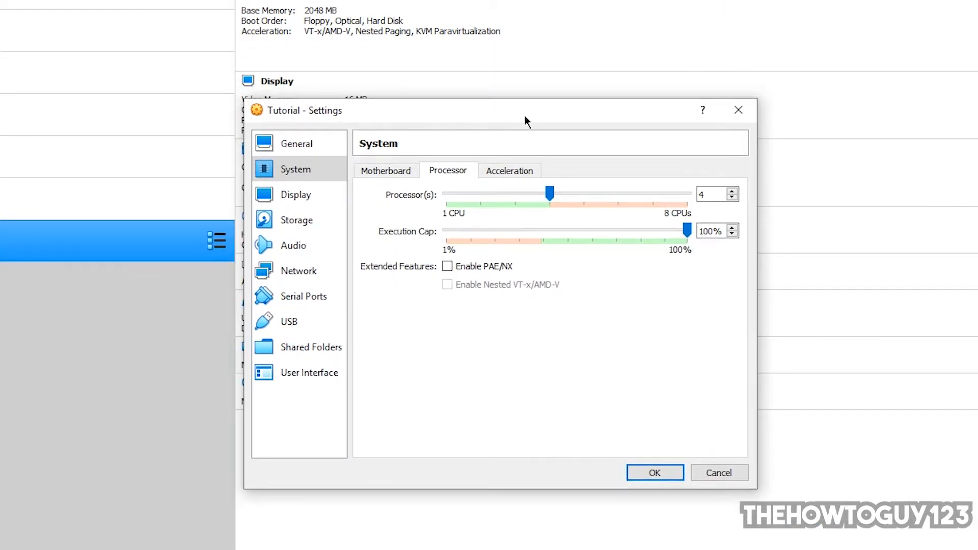
pyautogui.moveTo(526, 192); pyautogui.dragTo(549, 192)
# Step: Review the Tutorial machine's display, audio, network, USB and user interface settings, then save its configuration
pyautogui.click(294, 197)
pyautogui.click(283, 249)
pyautogui.click(287, 271)
pyautogui.click(301, 321)
pyautogui.click(312, 371)
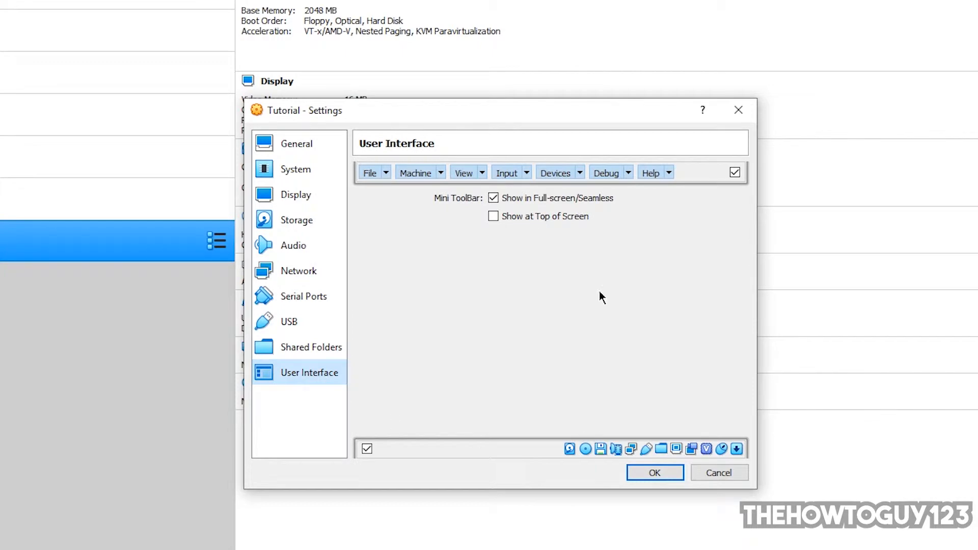
pyautogui.click(653, 478)
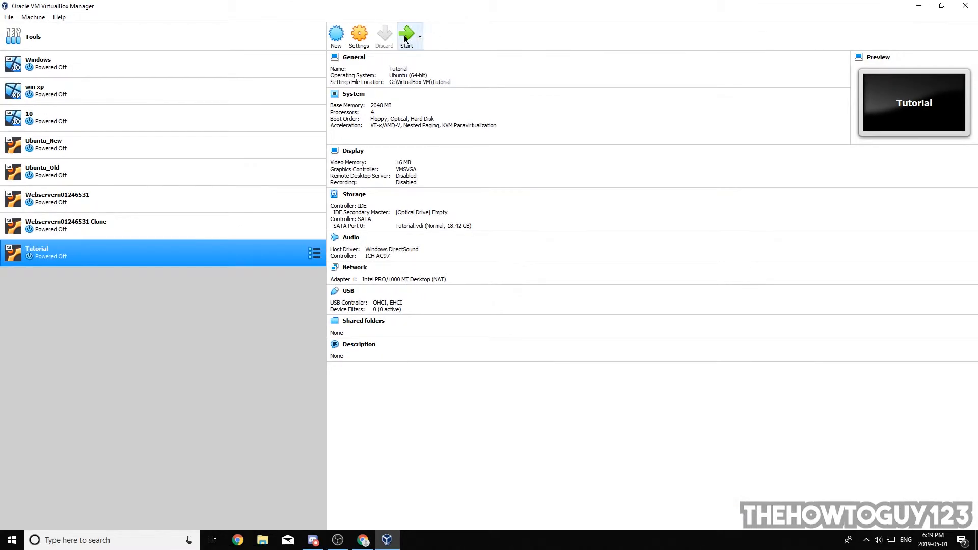
# Step: Start the Tutorial virtual machine with ubuntu-18.04.2-desktop-amd64.iso from Downloads as start-up disk and maximize its window
pyautogui.click(407, 38)
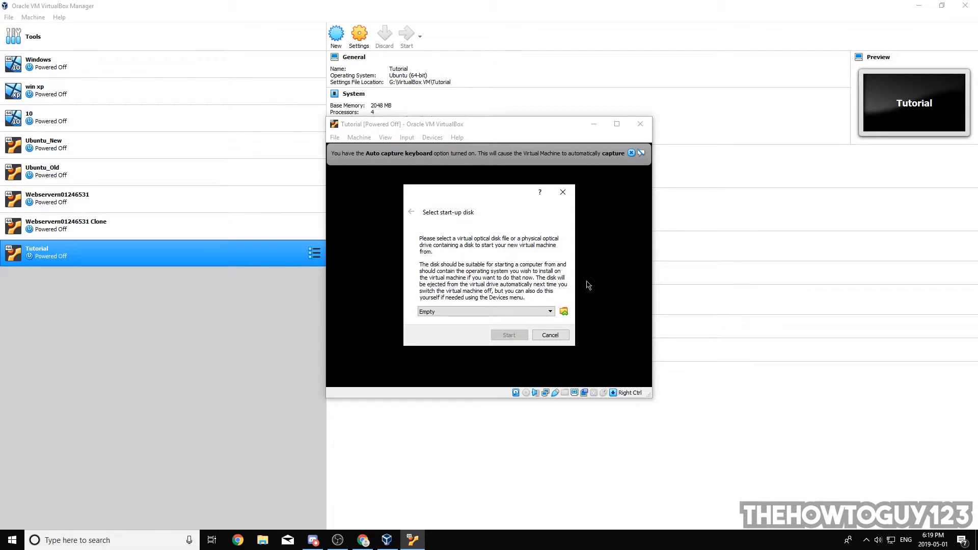
pyautogui.click(563, 312)
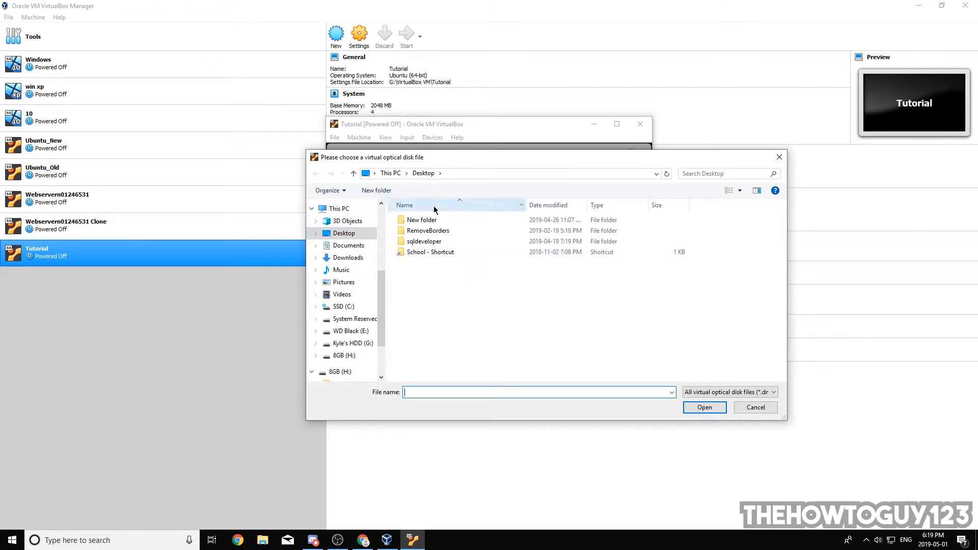
pyautogui.click(348, 258)
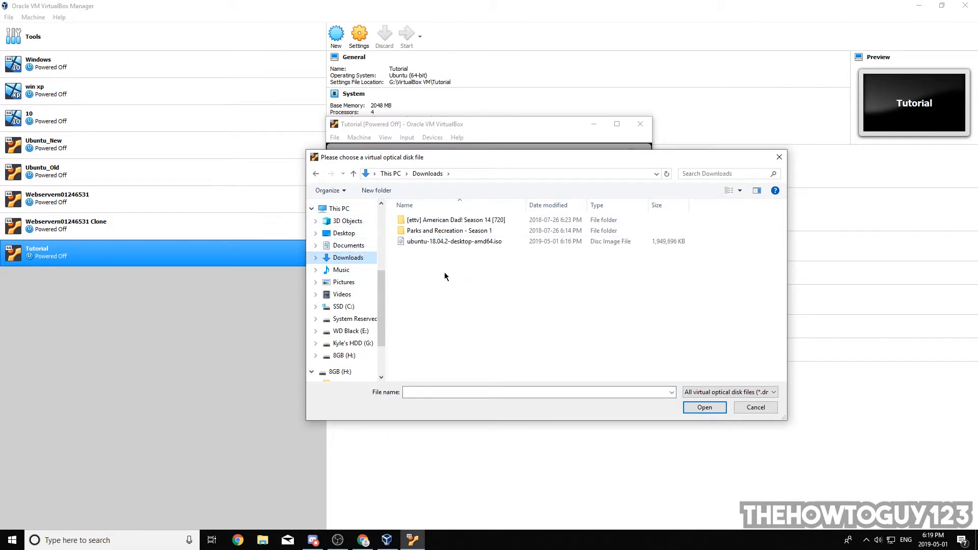
pyautogui.click(411, 243)
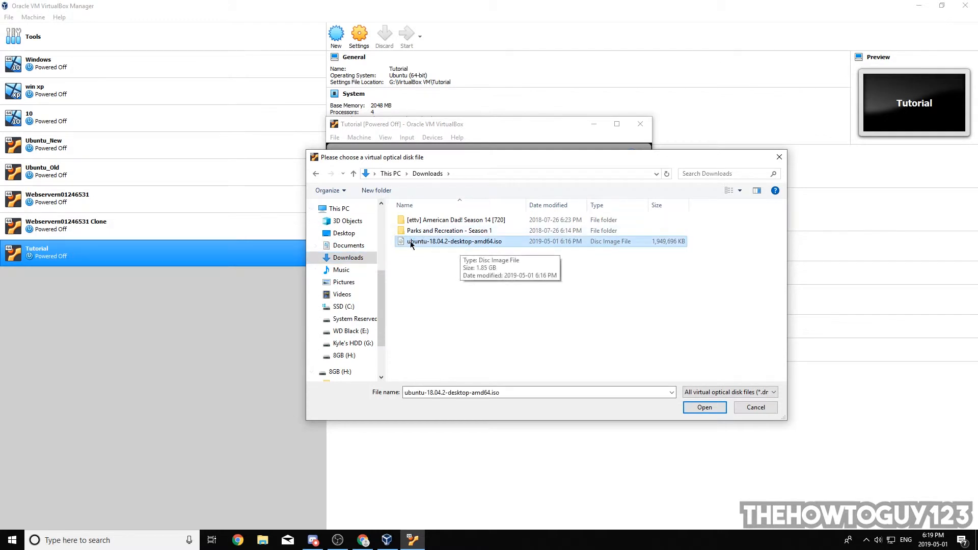
pyautogui.doubleClick(414, 242)
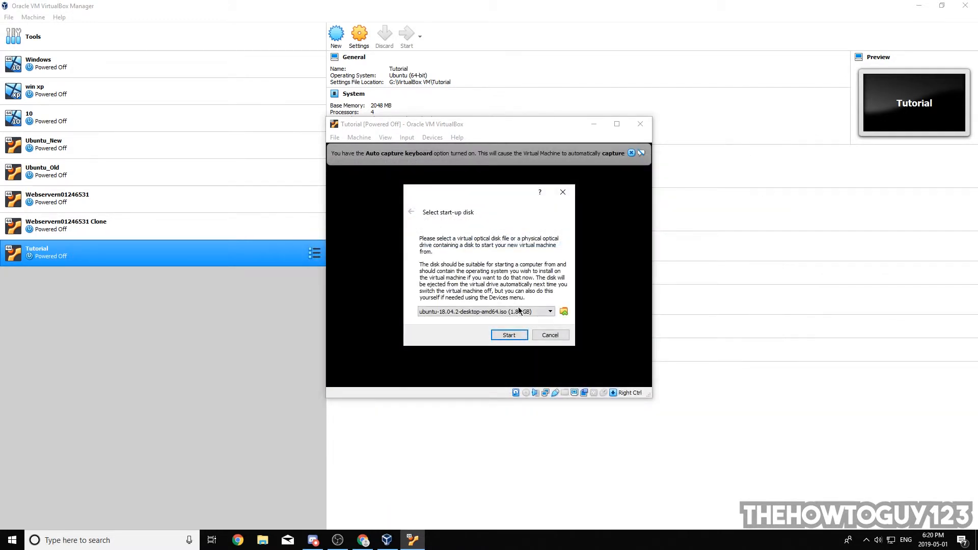
pyautogui.click(509, 335)
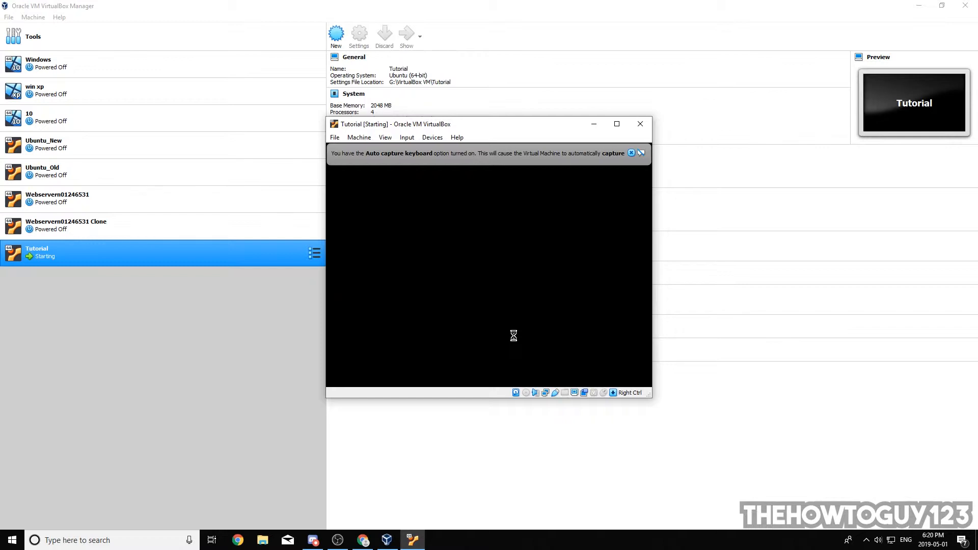
pyautogui.click(617, 124)
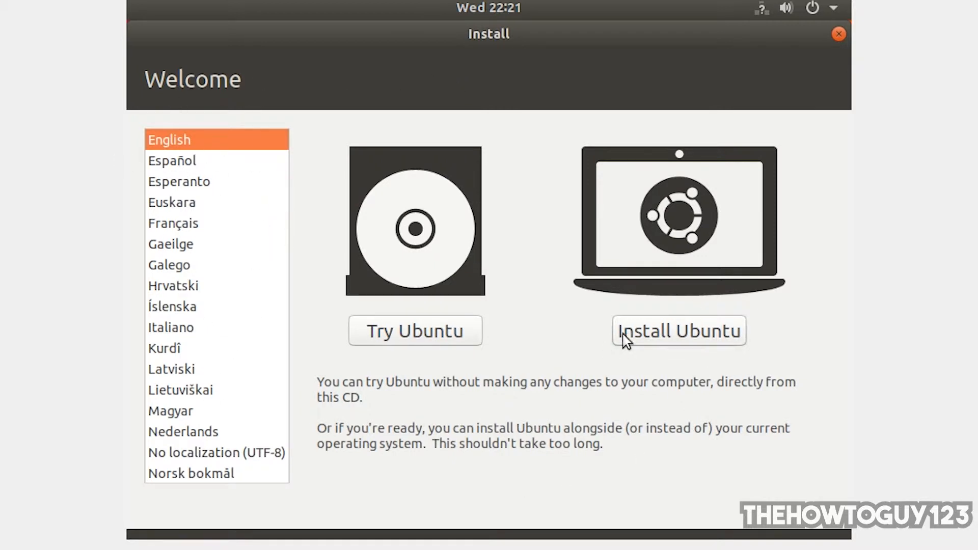
# Step: Begin installing Ubuntu with the English (US) keyboard layout and the Normal installation option
pyautogui.click(723, 338)
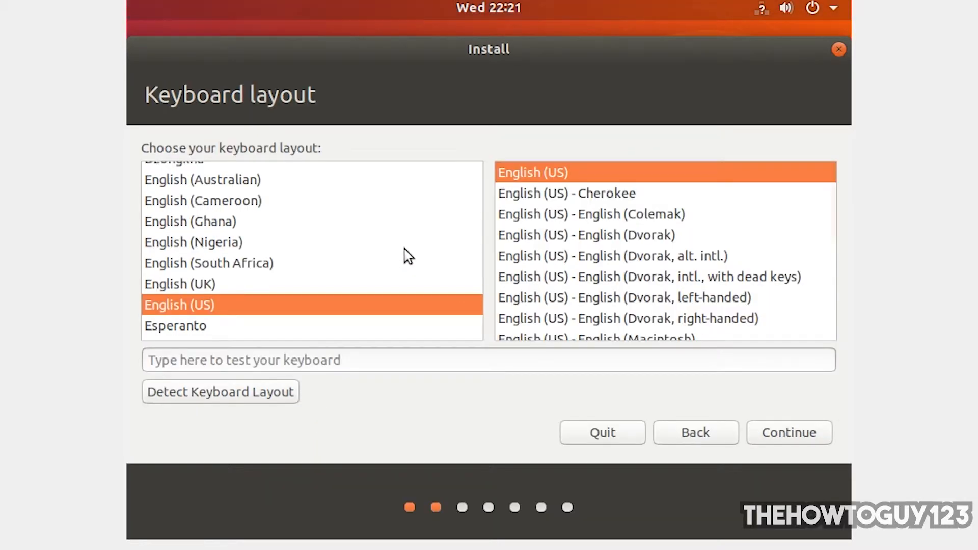
pyautogui.click(809, 435)
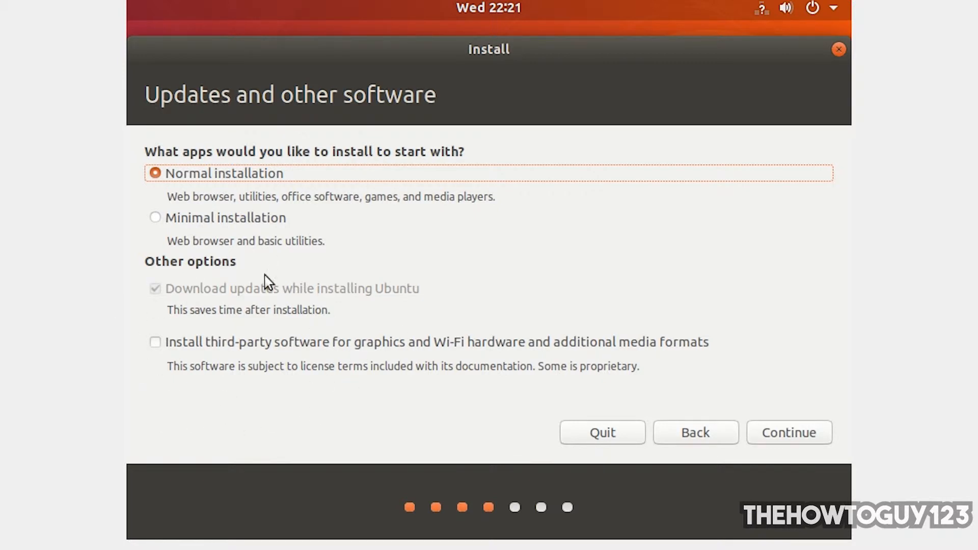
pyautogui.click(806, 442)
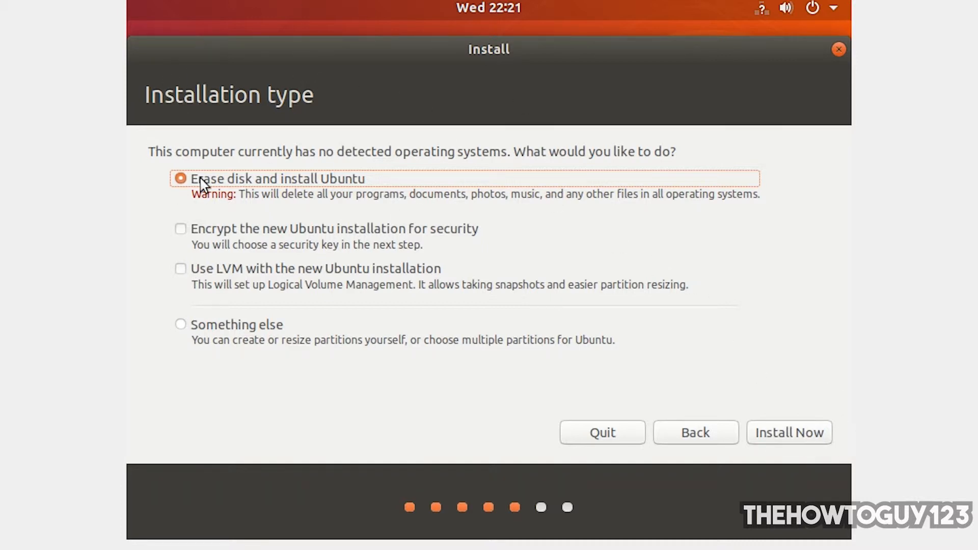
# Step: Confirm erasing the virtual disk to install Ubuntu, and set the location to Toronto
pyautogui.click(786, 435)
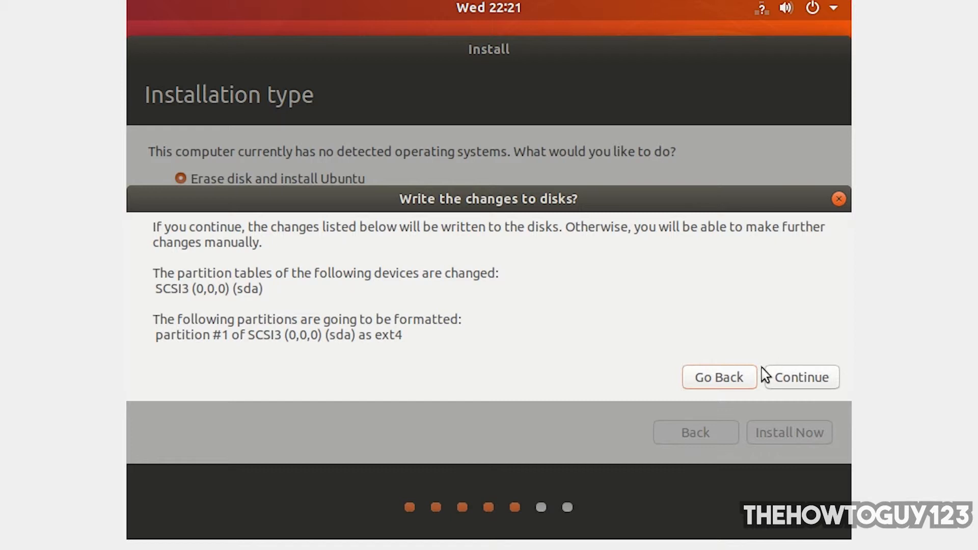
pyautogui.click(803, 380)
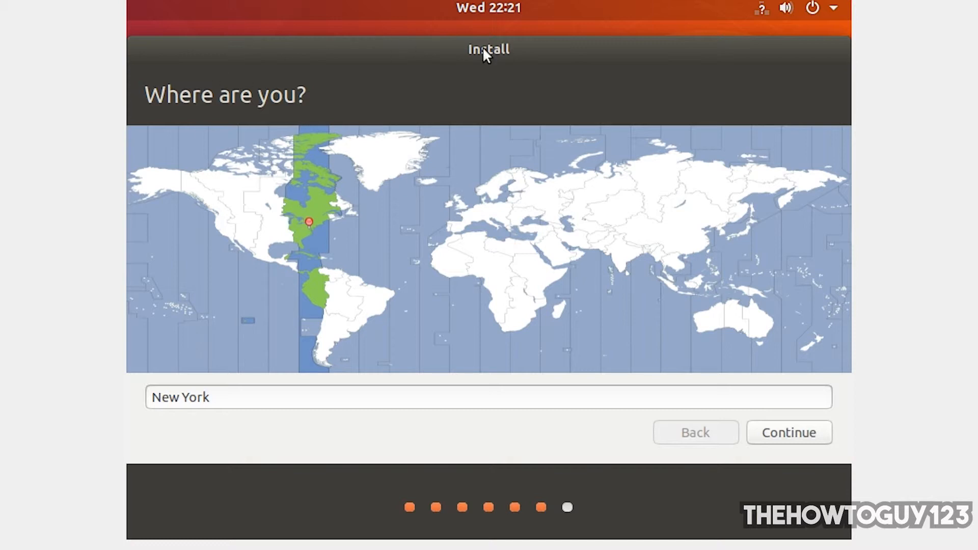
pyautogui.click(308, 219)
pyautogui.click(304, 211)
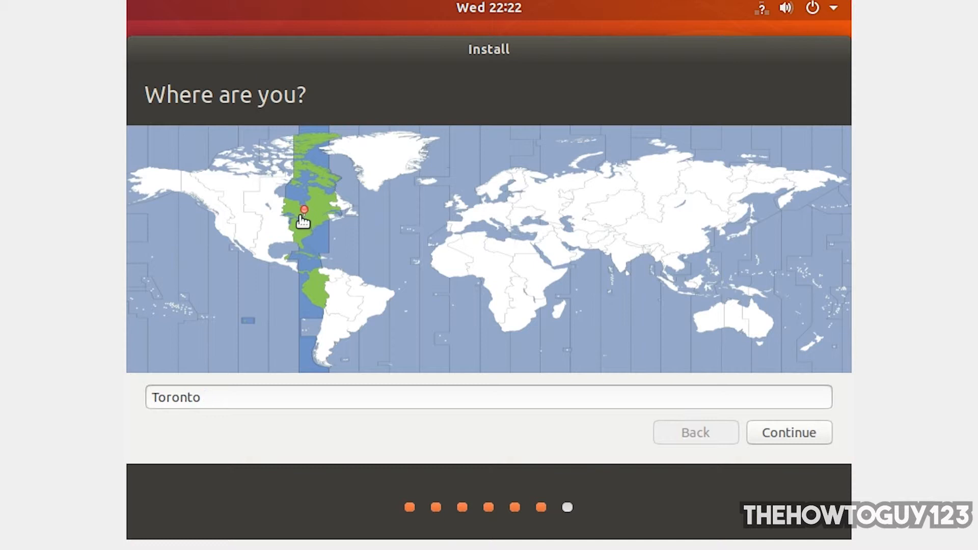
pyautogui.click(781, 433)
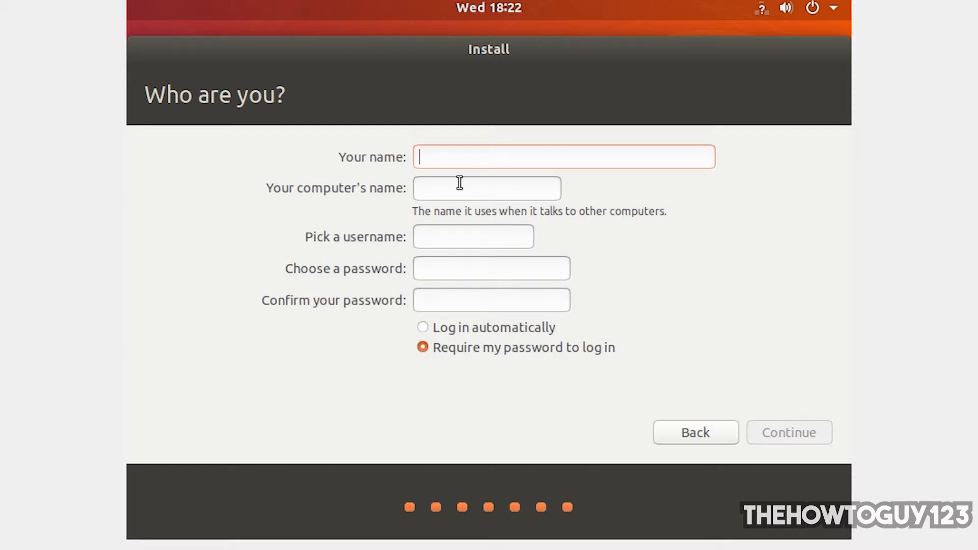
# Step: Create the user account Tutorial, enter and confirm the account password, and enable automatic login
pyautogui.write('Tutorial')
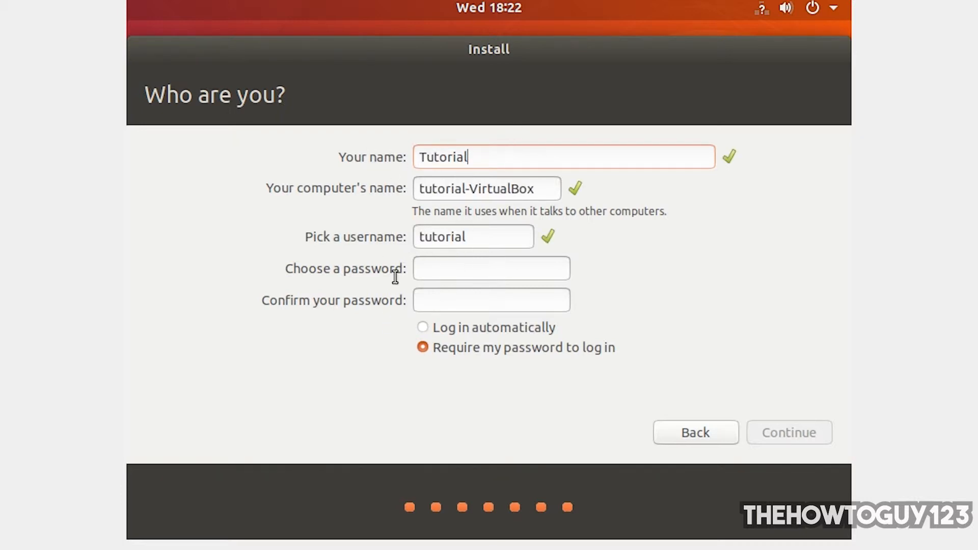
pyautogui.click(444, 263)
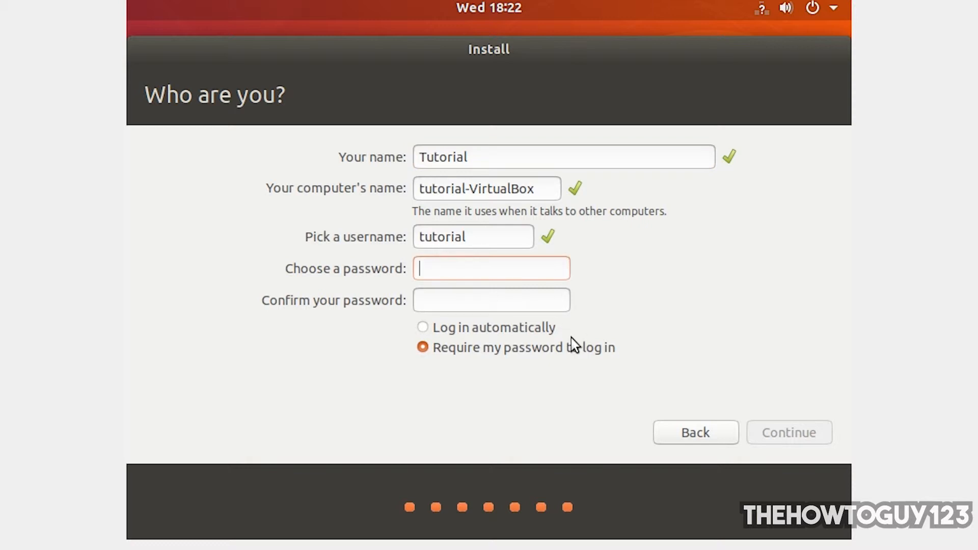
pyautogui.write('tutor')
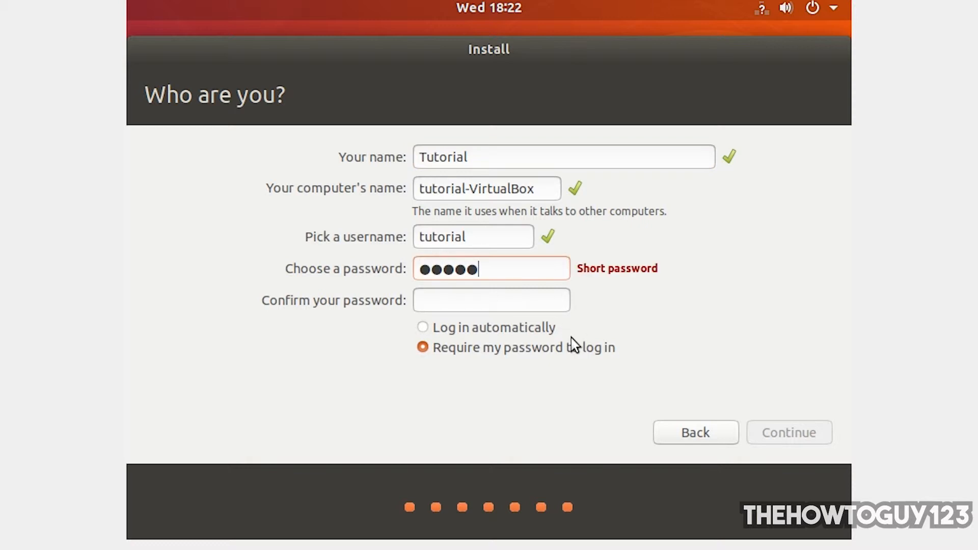
pyautogui.press('Tab')
pyautogui.write('tutor')
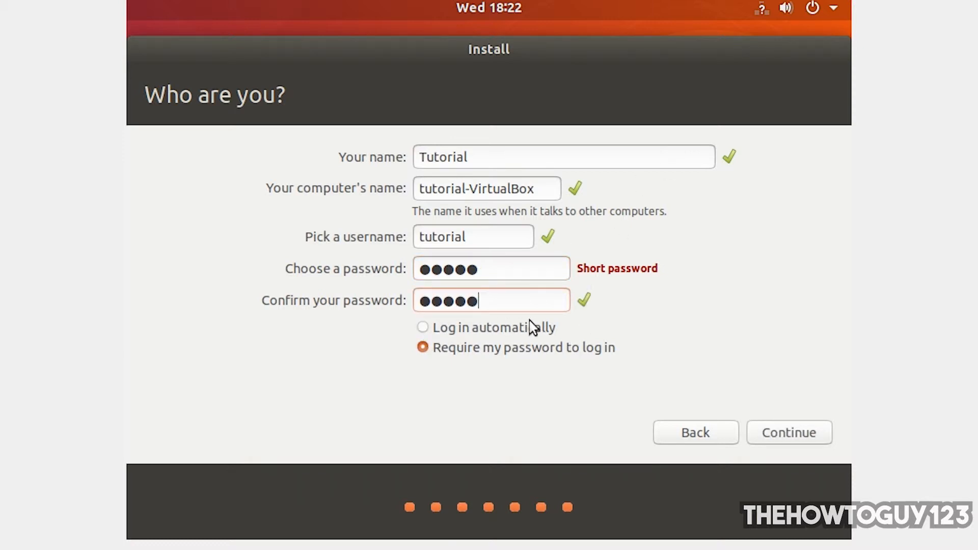
pyautogui.click(474, 330)
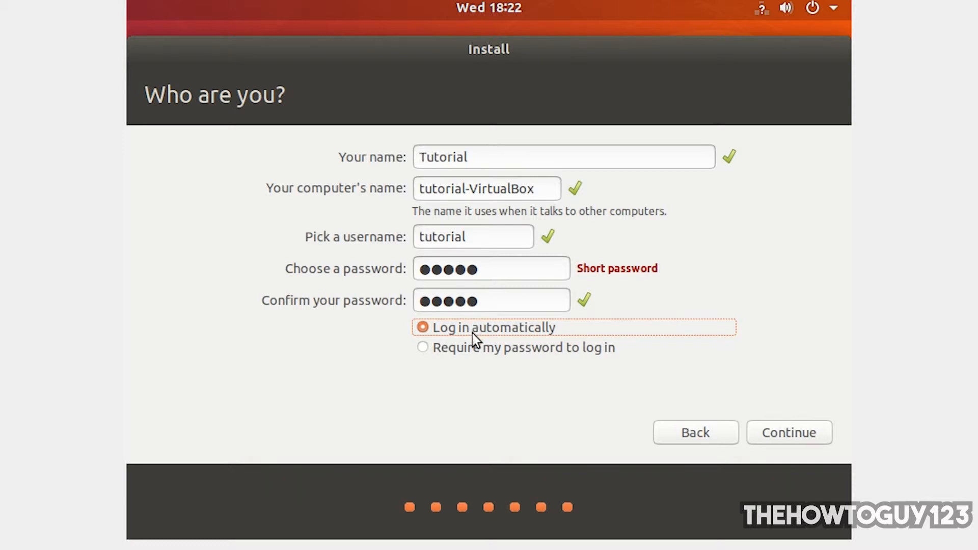
pyautogui.click(787, 433)
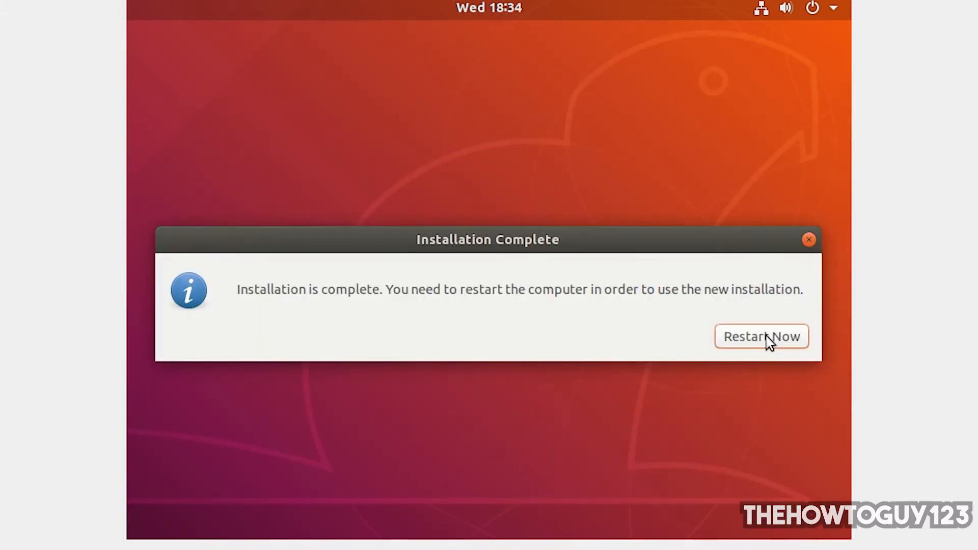
# Step: Restart into the newly installed Ubuntu and insert the Guest Additions CD image into the virtual machine
pyautogui.click(768, 340)
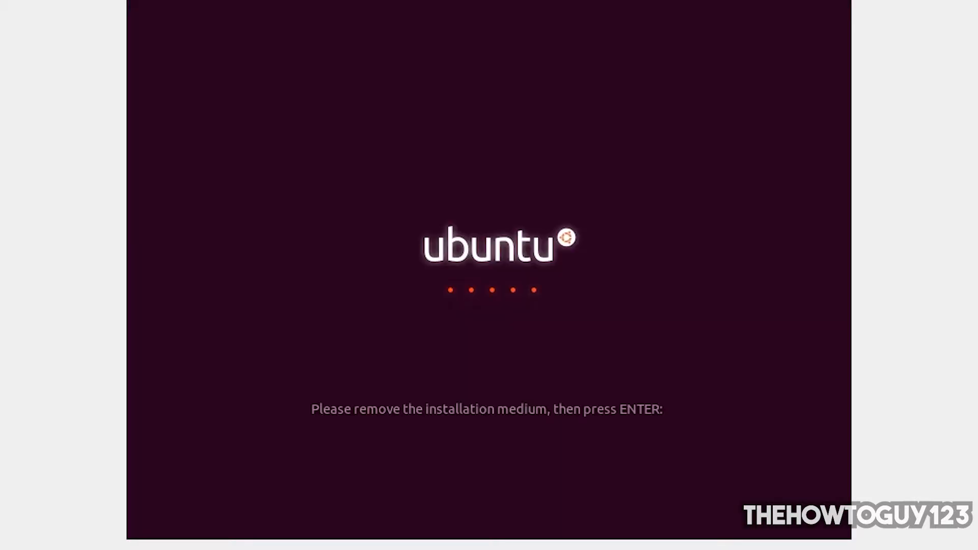
pyautogui.press('Return')
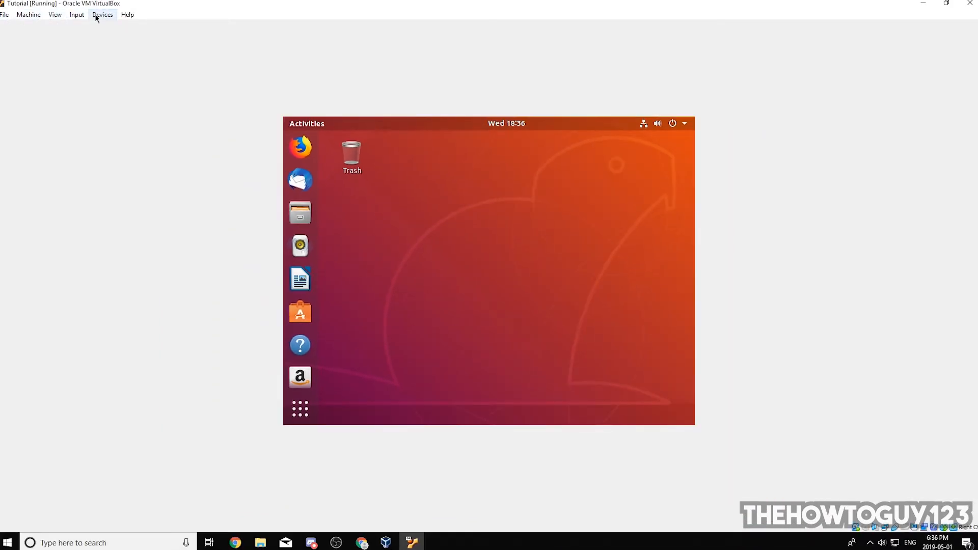
pyautogui.click(96, 17)
pyautogui.moveTo(132, 27)
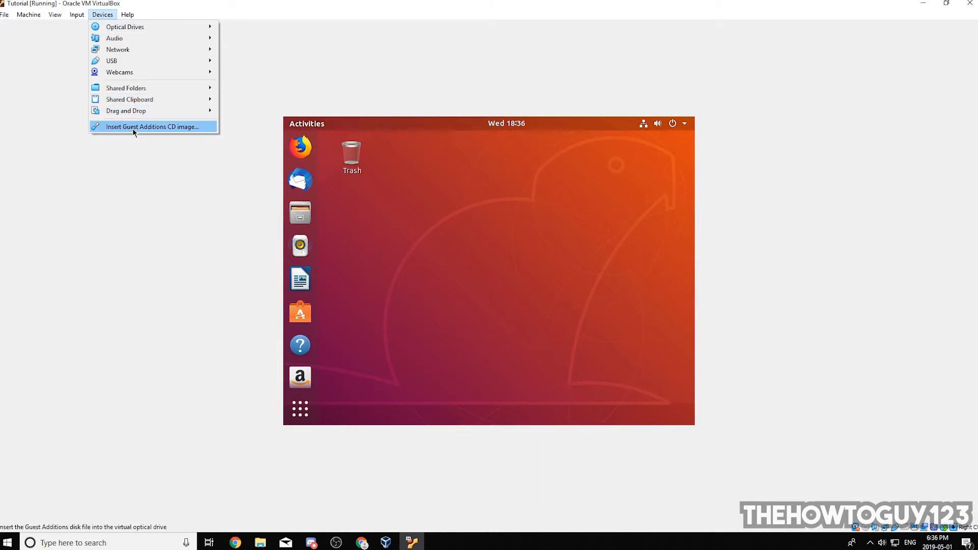
pyautogui.click(166, 126)
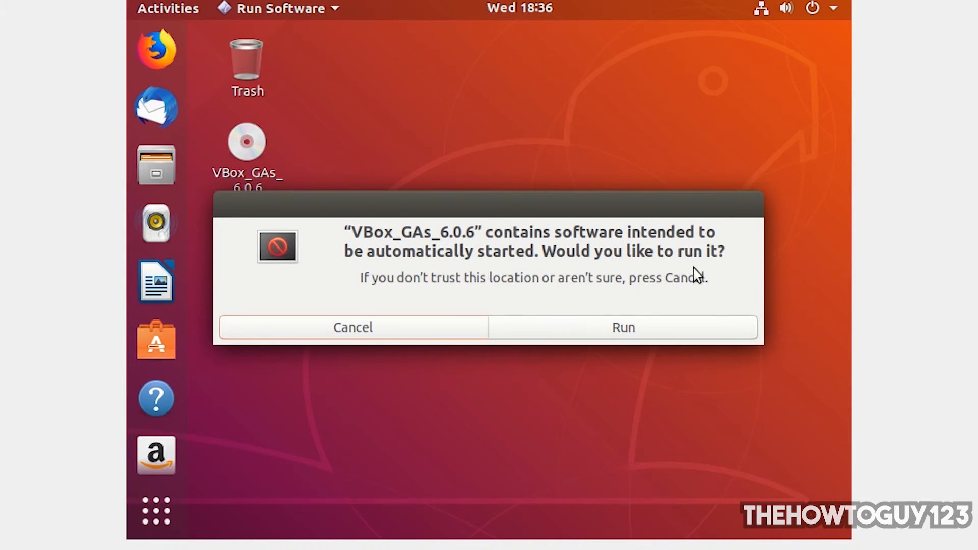
# Step: Run the Guest Additions installer from the VBox_GAs_6.0.6 disc, authenticating with the account password
pyautogui.click(594, 329)
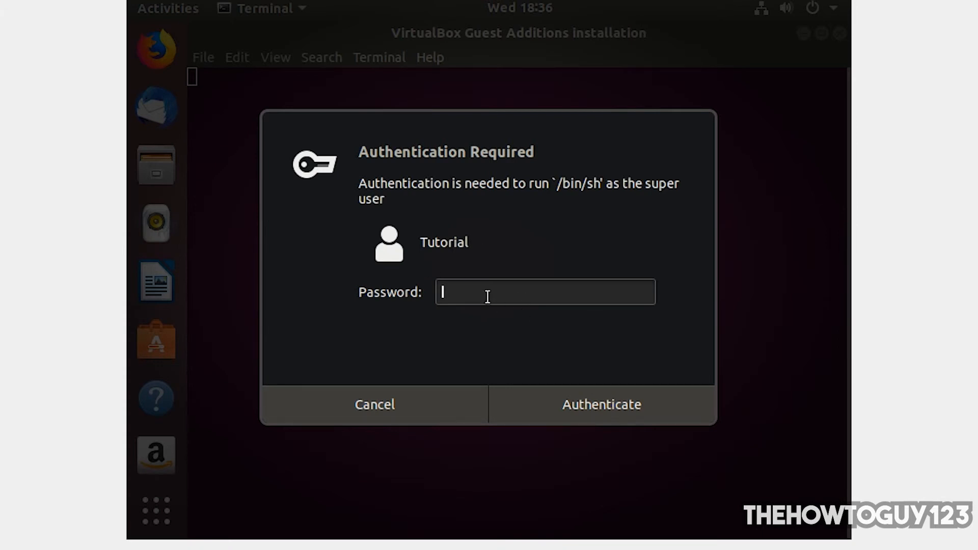
pyautogui.write('*****')
pyautogui.click(594, 406)
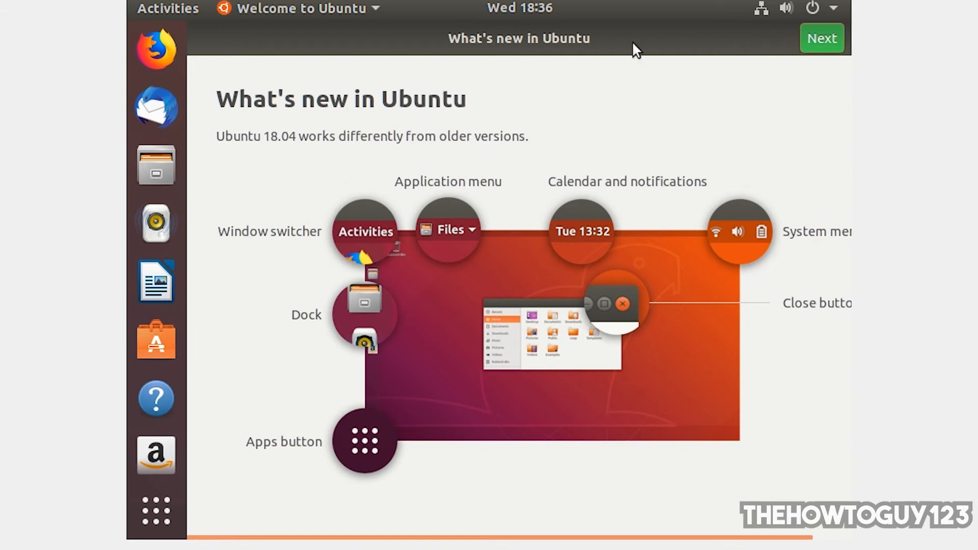
# Step: Complete the Welcome to Ubuntu pages, keeping the option to send system info to Canonical
pyautogui.click(822, 41)
pyautogui.click(824, 41)
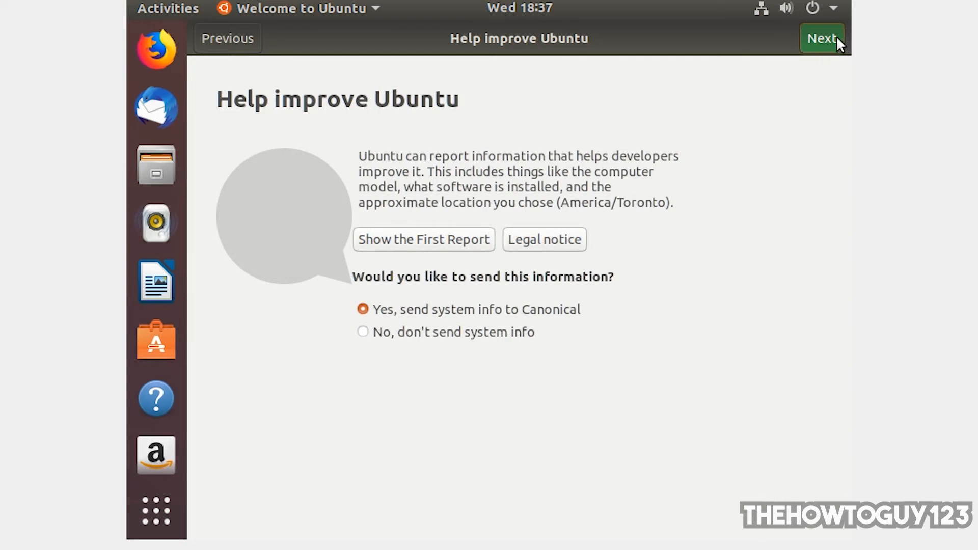
pyautogui.click(835, 37)
pyautogui.click(832, 37)
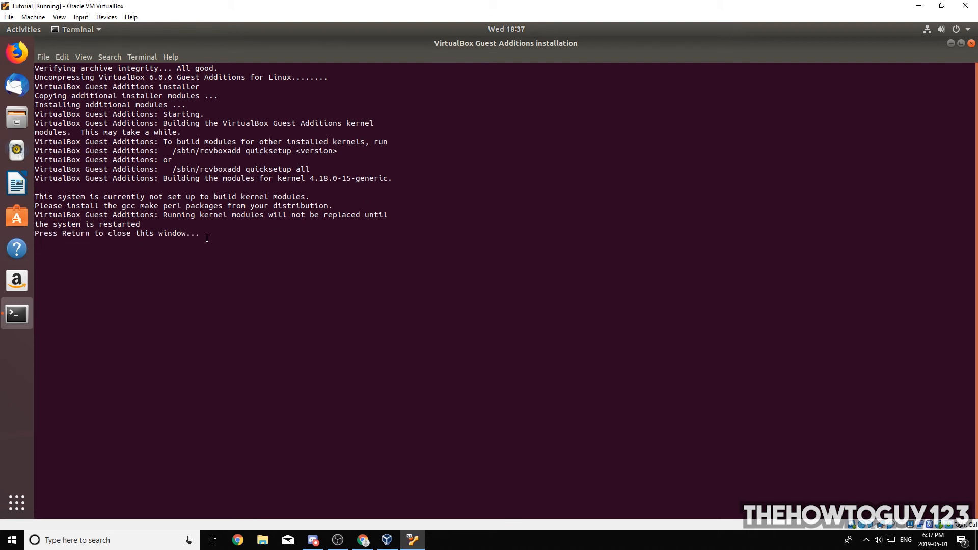
# Step: Close the Guest Additions installation terminal and restart Ubuntu
pyautogui.press('Return')
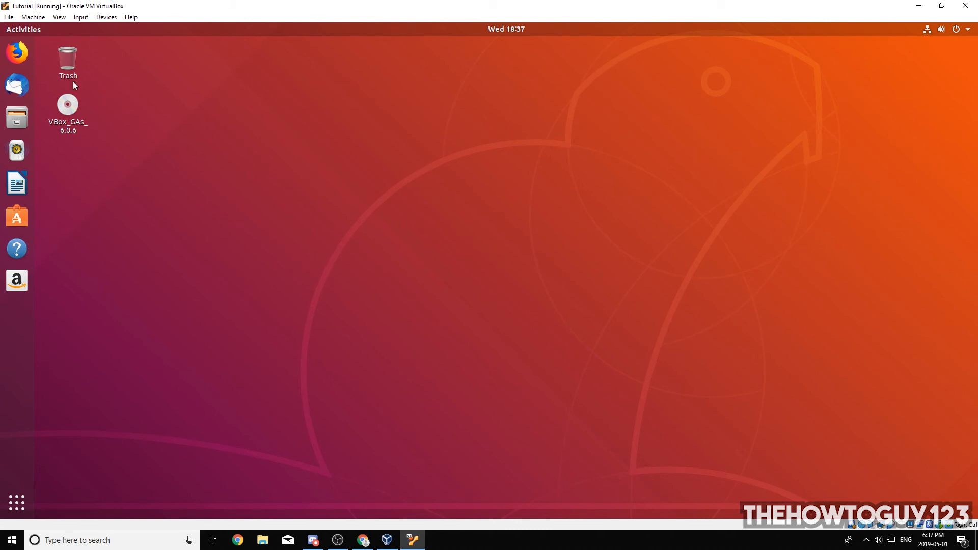
pyautogui.click(956, 30)
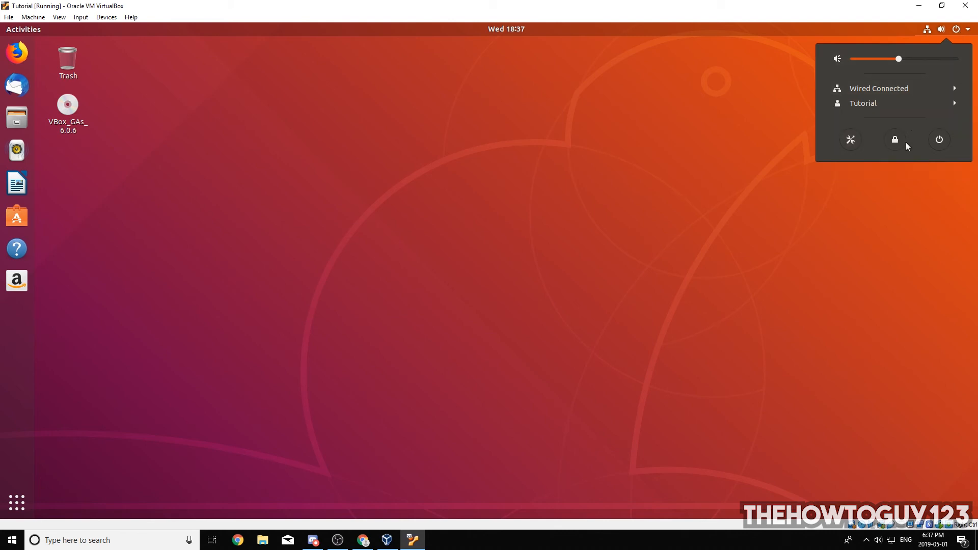
pyautogui.click(938, 140)
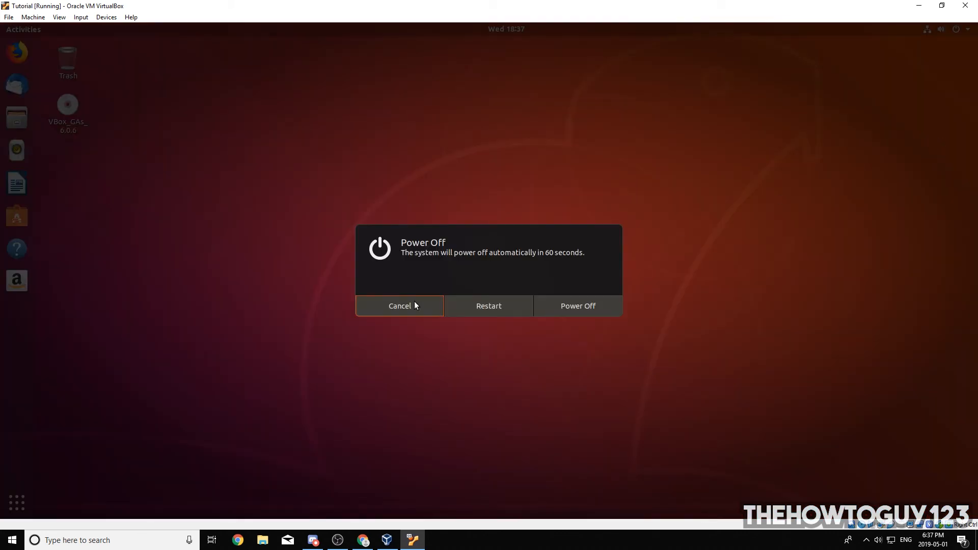
pyautogui.click(489, 307)
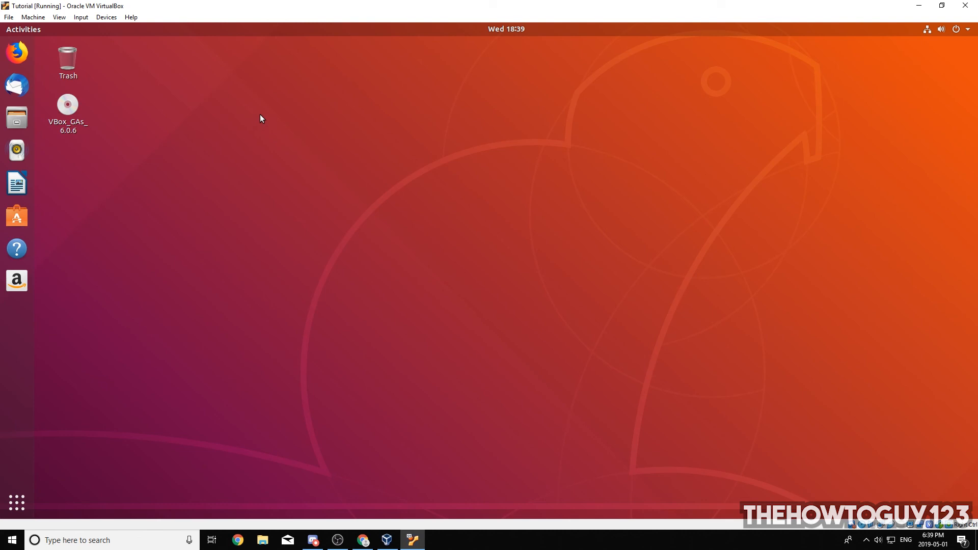
# Step: Switch the Tutorial virtual machine window to full-screen mode
pyautogui.click(59, 17)
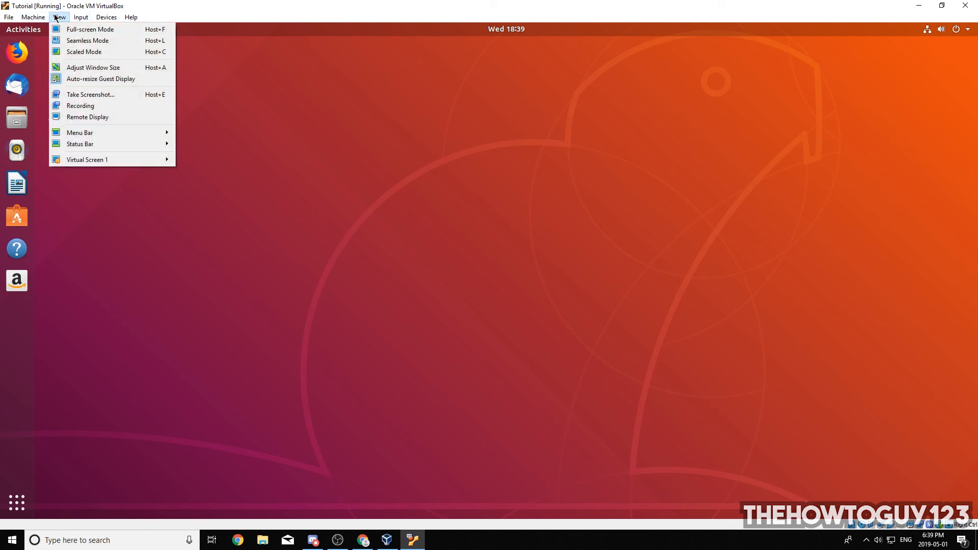
pyautogui.click(60, 30)
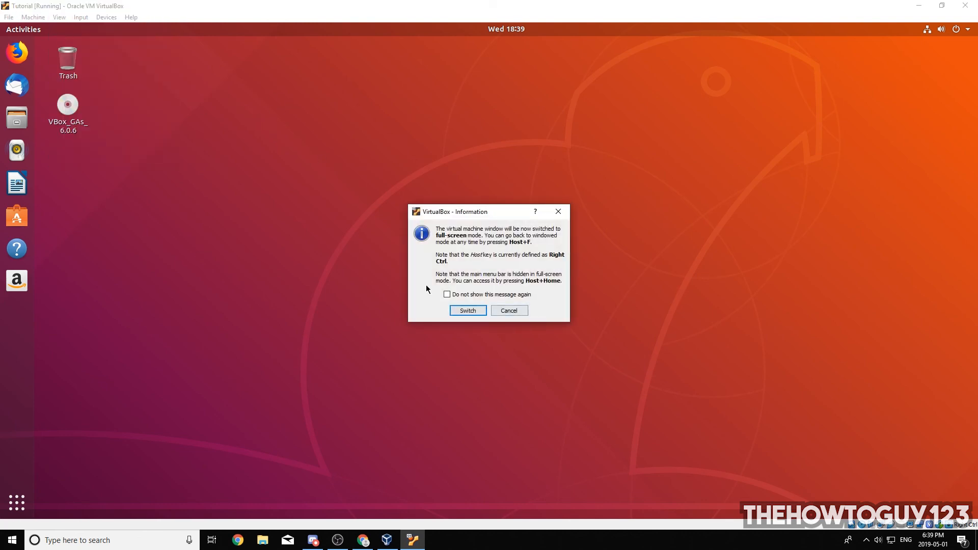
pyautogui.click(466, 310)
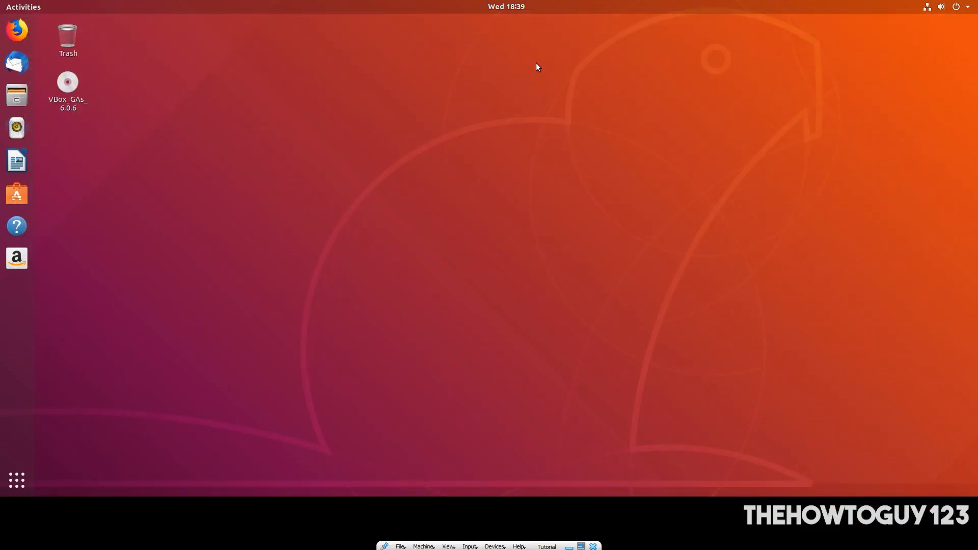